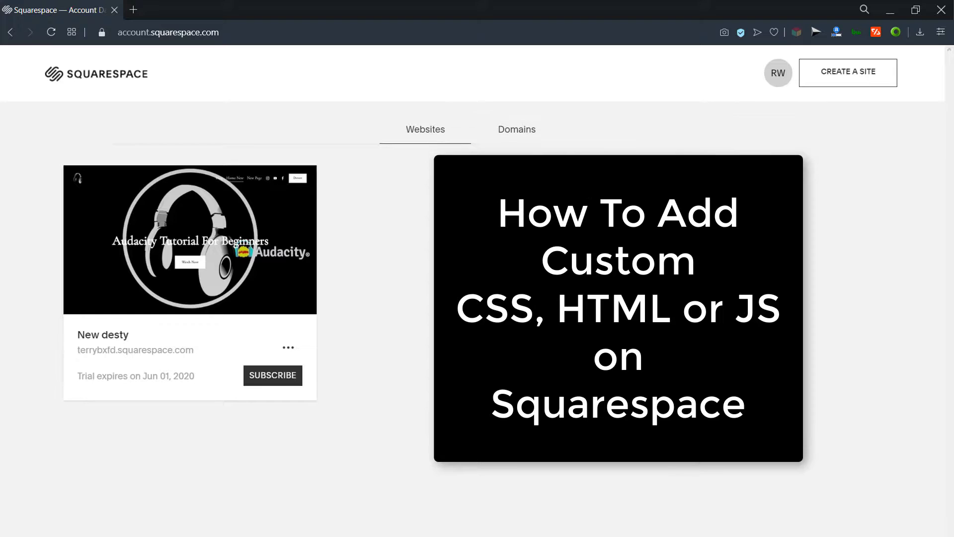
# Open the website's Custom CSS editor in its design settings and place the cursor in the code area
pyautogui.moveTo(168, 276)
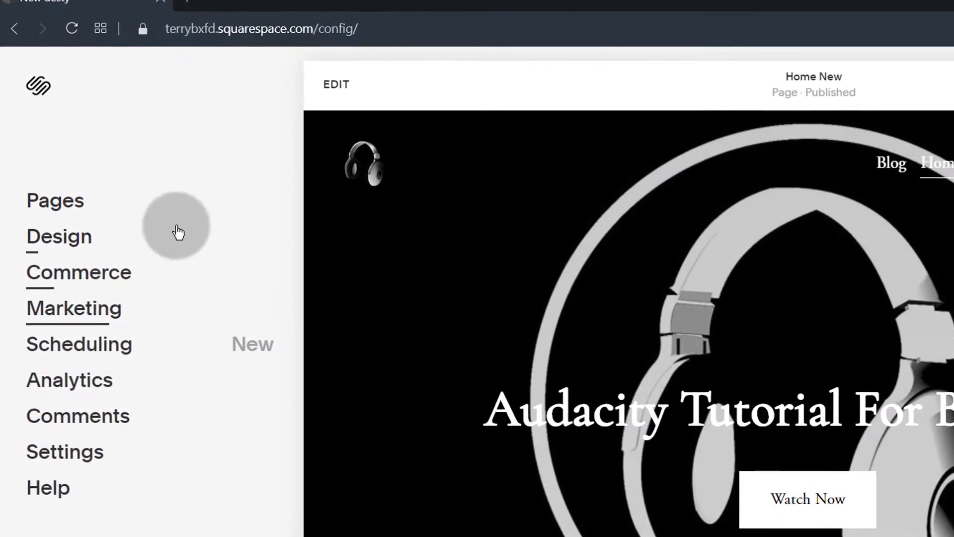
pyautogui.click(54, 240)
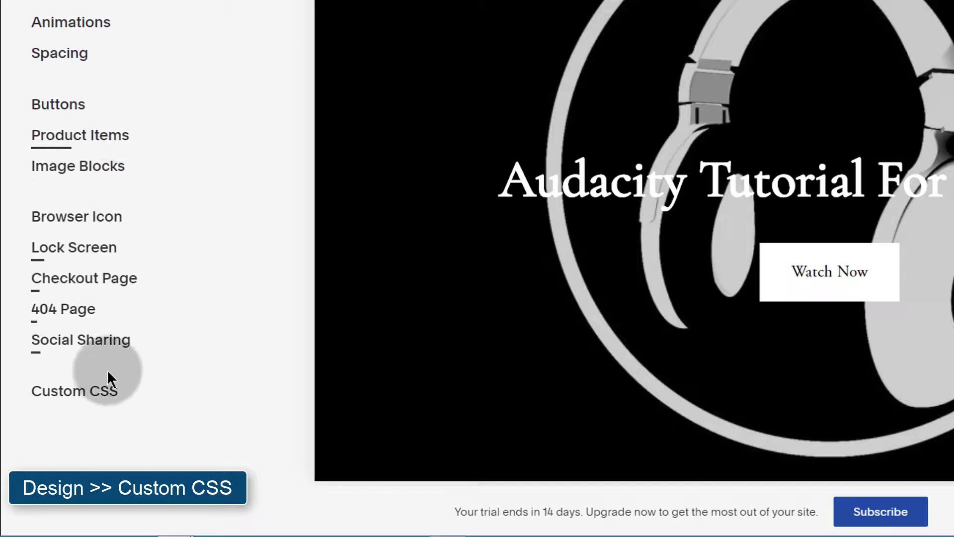
pyautogui.click(71, 402)
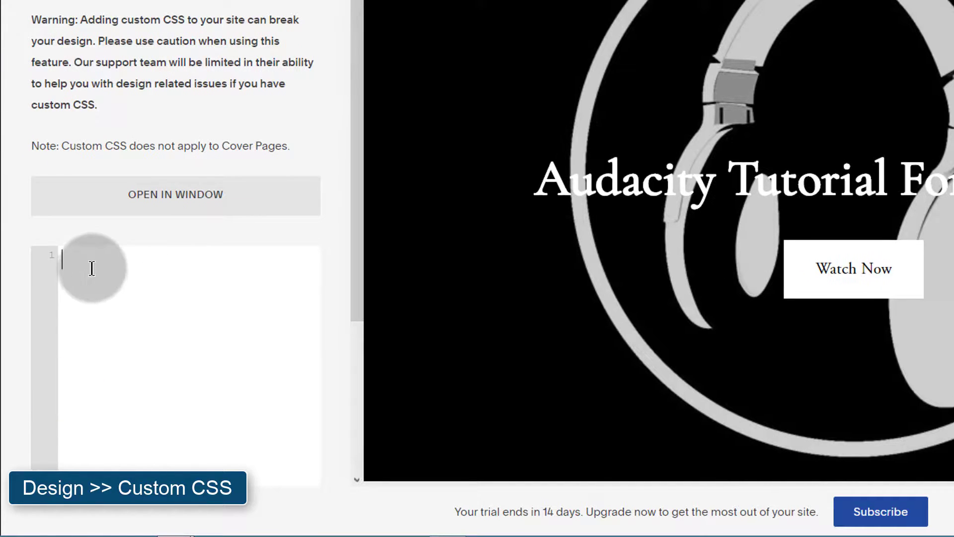
pyautogui.click(108, 270)
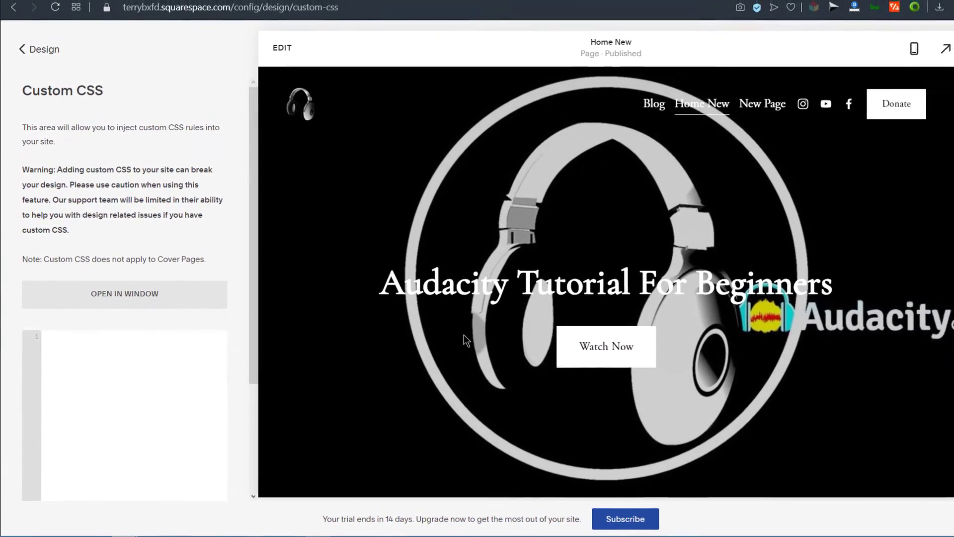
# Copy the site's domain address, load it in a private browser window and look over the live home page
pyautogui.moveTo(120, 17); pyautogui.dragTo(227, 17)
pyautogui.rightClick(225, 18)
pyautogui.click(247, 58)
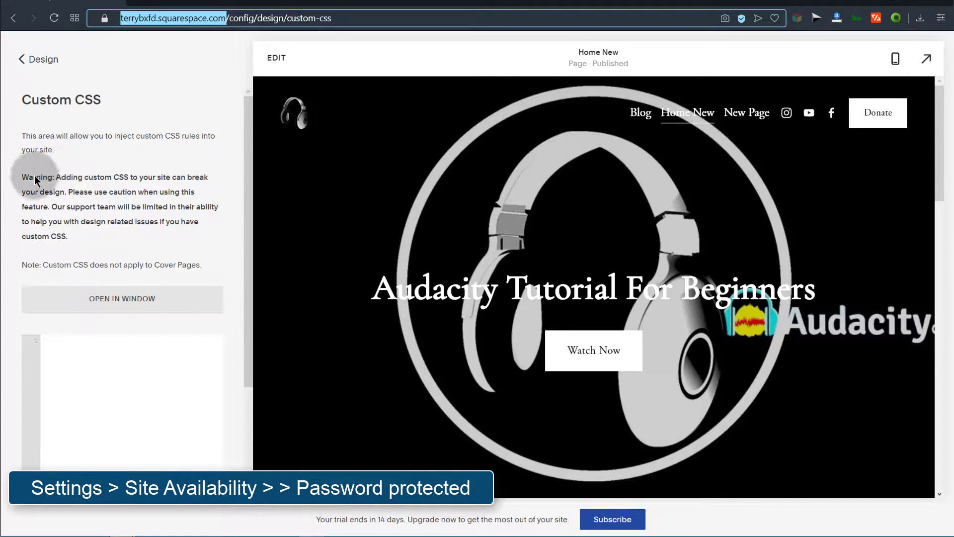
pyautogui.moveTo(170, 533)
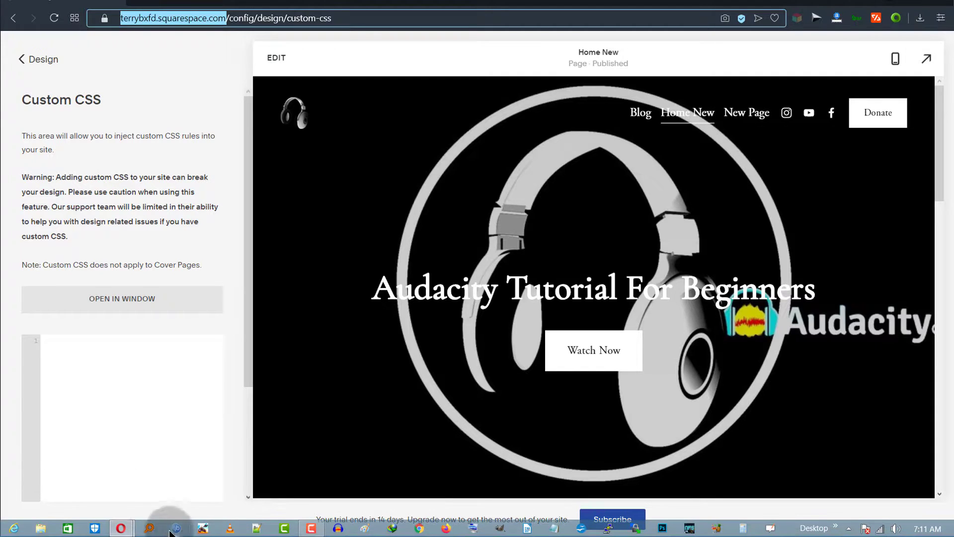
pyautogui.click(121, 528)
pyautogui.click(186, 455)
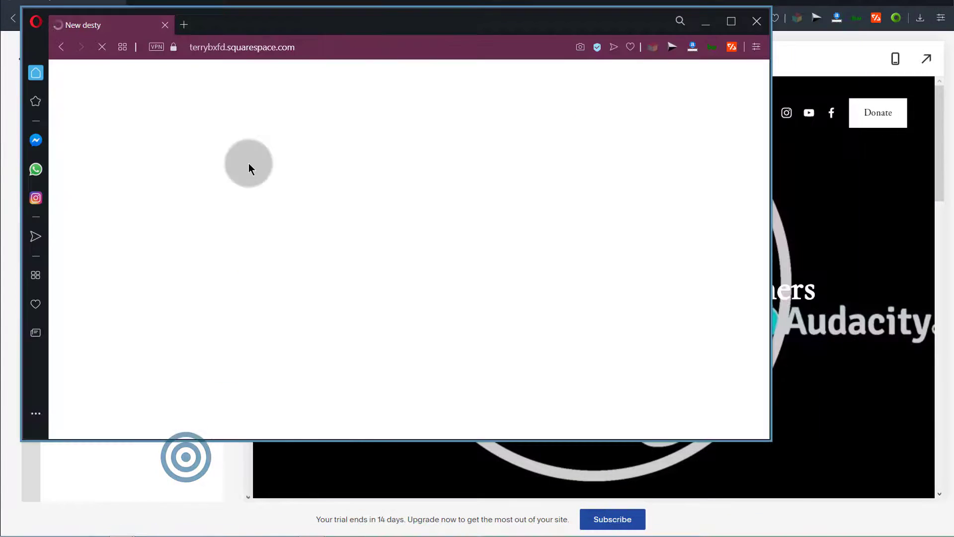
pyautogui.scroll(-3, 322, 253)
pyautogui.scroll(3, 297, 255)
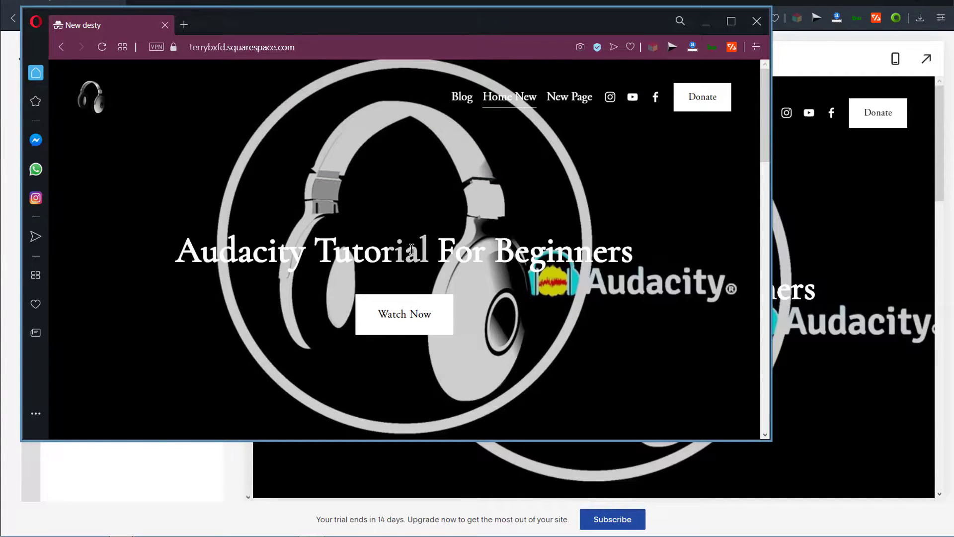
# Inspect the "Audacity Tutorial For Beginners" heading in the developer tools and maximize the private window
pyautogui.rightClick(191, 252)
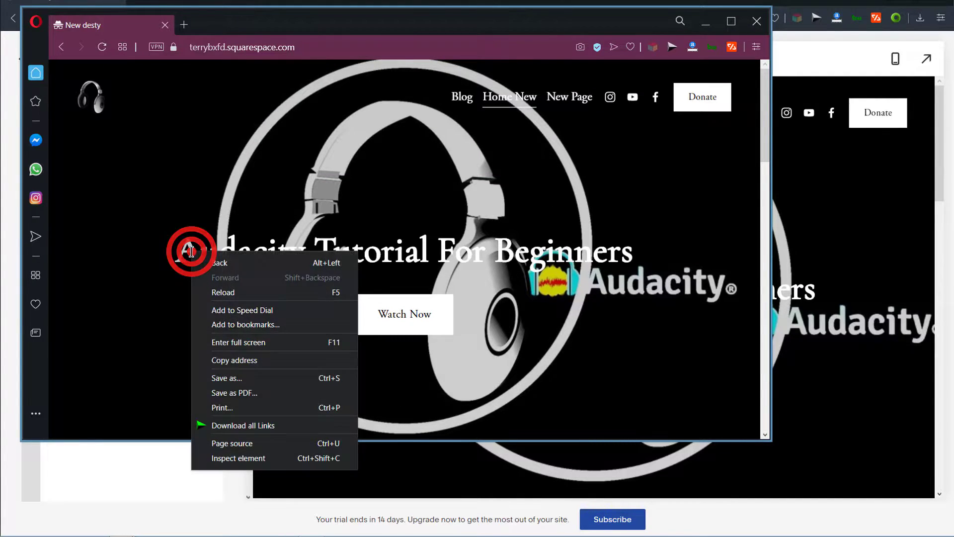
pyautogui.click(235, 458)
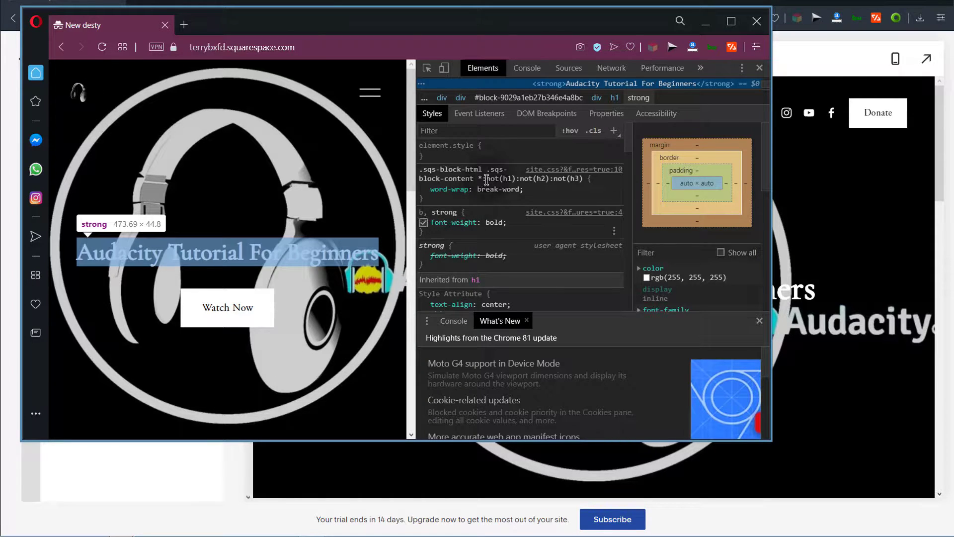
pyautogui.click(730, 21)
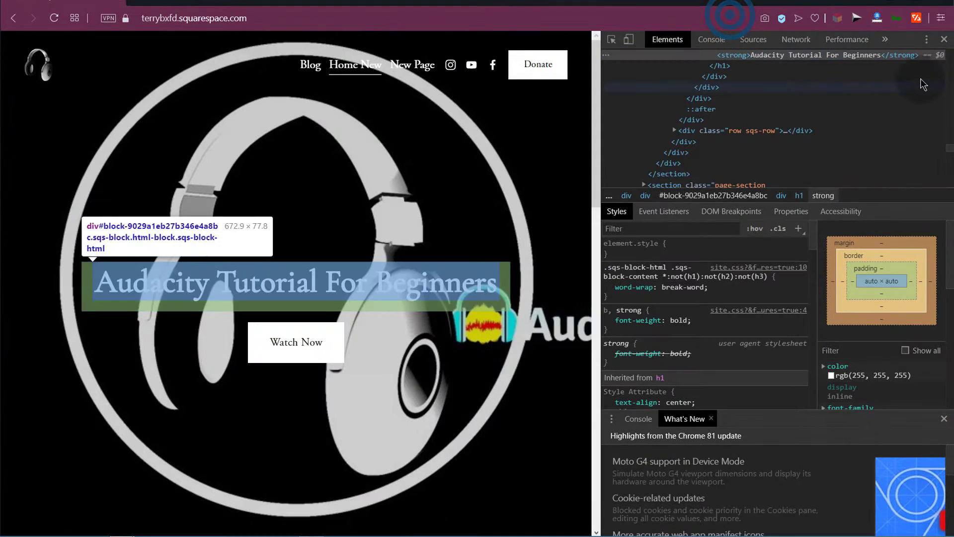
# Dock the developer tools below the page and enlarge the Styles pane, closing the What's New drawer
pyautogui.click(927, 40)
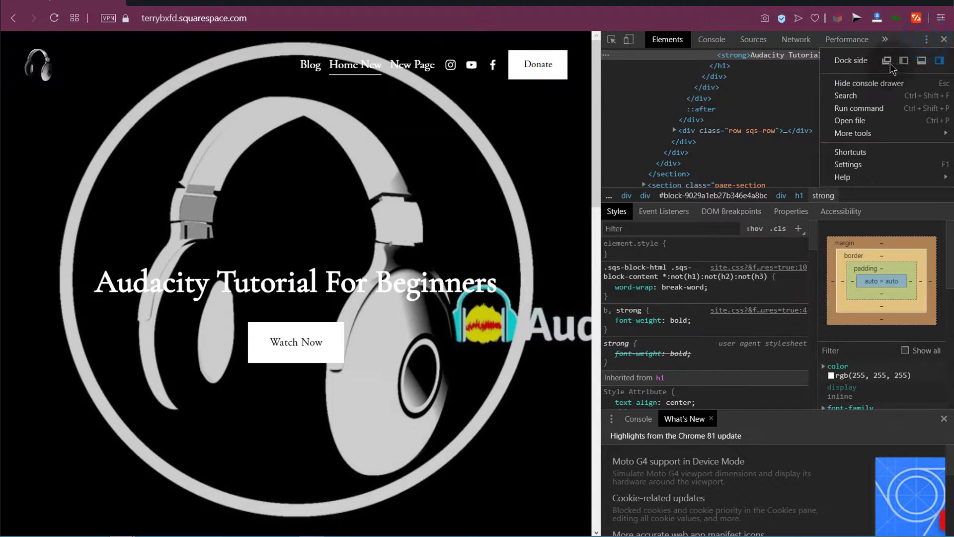
pyautogui.click(922, 62)
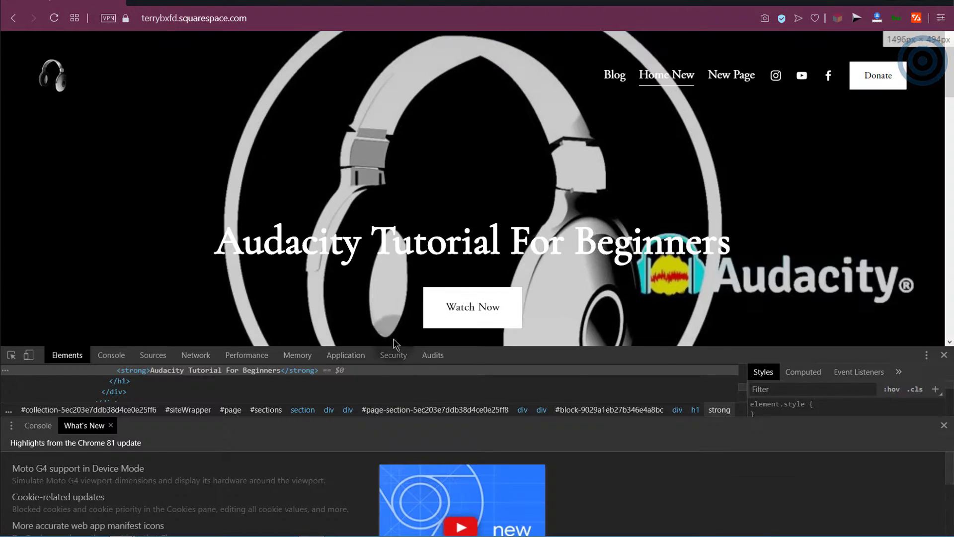
pyautogui.click(944, 426)
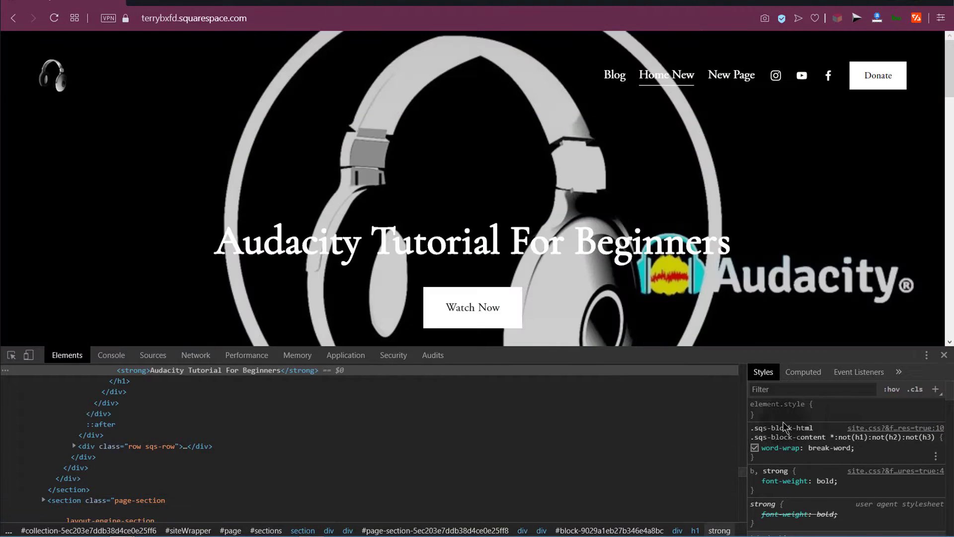
pyautogui.moveTo(746, 405); pyautogui.dragTo(168, 414)
# Add an empty style rule for the heading's strong element and another for its parent h1 element
pyautogui.click(141, 447)
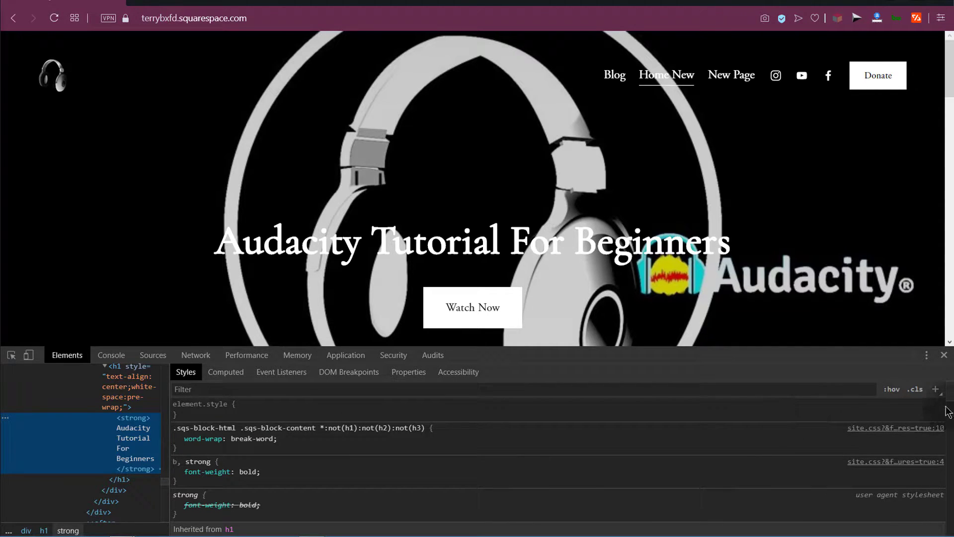
pyautogui.click(936, 390)
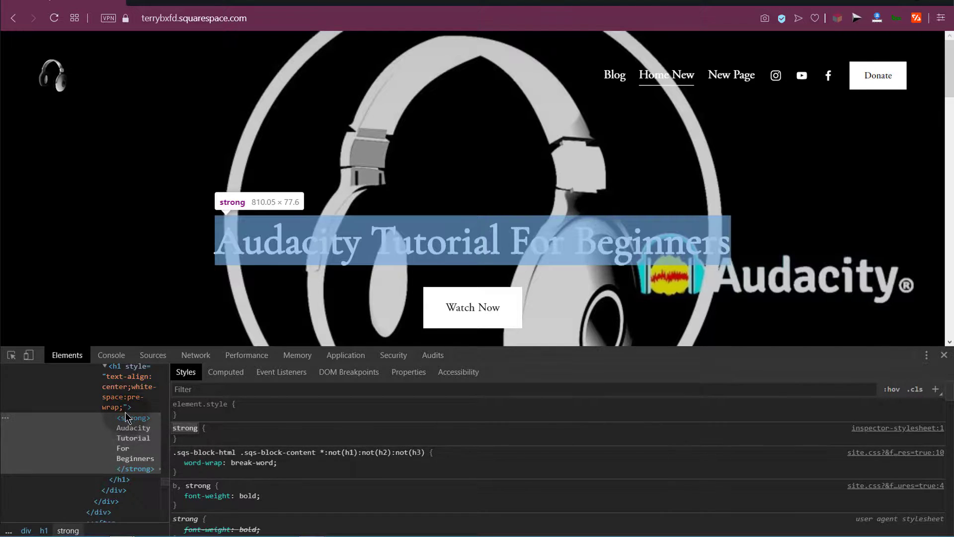
pyautogui.scroll(1, 124, 406)
pyautogui.scroll(1, 125, 406)
pyautogui.click(120, 441)
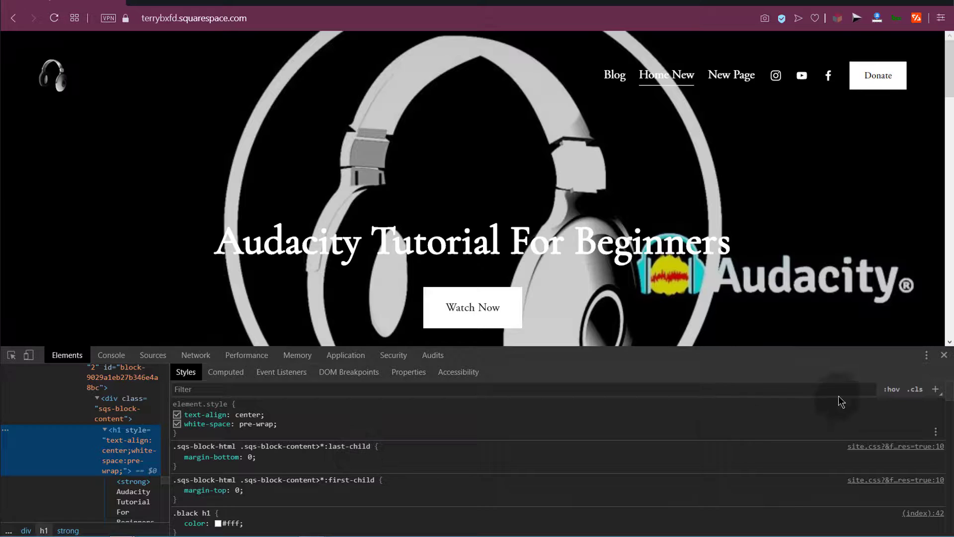
pyautogui.click(937, 389)
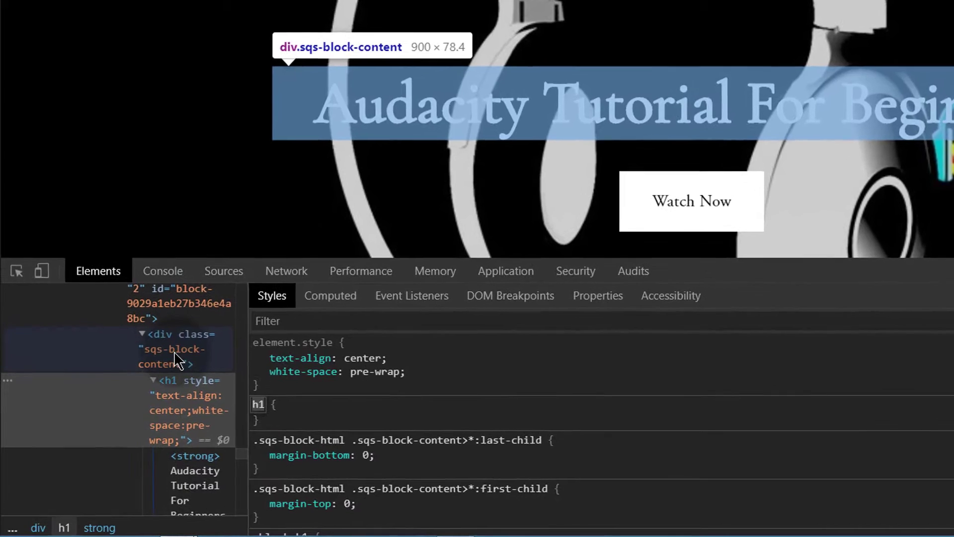
# Add a style rule from the sqs-block-content div with selector ".sqs-block-content h1" and background-color rgba(0,0,0,0.5)
pyautogui.click(174, 359)
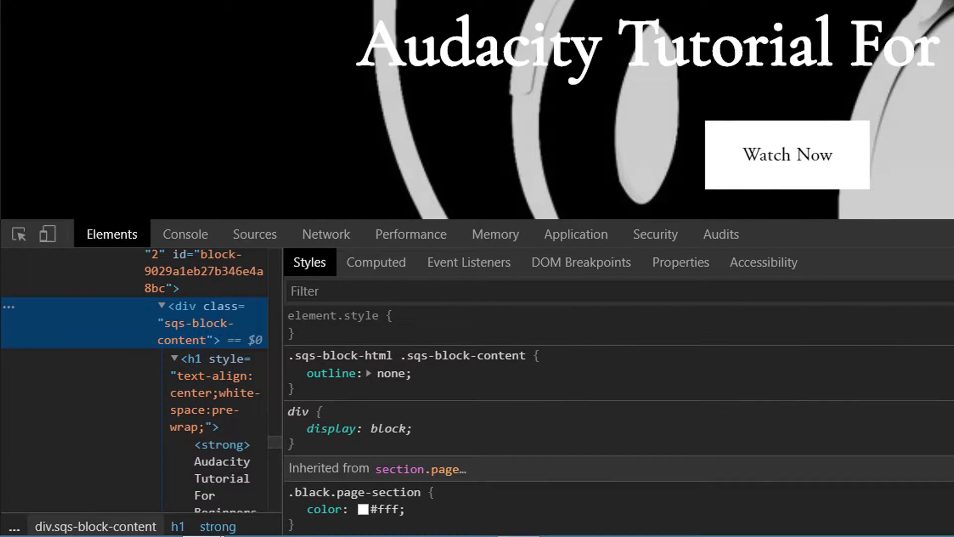
pyautogui.click(419, 354)
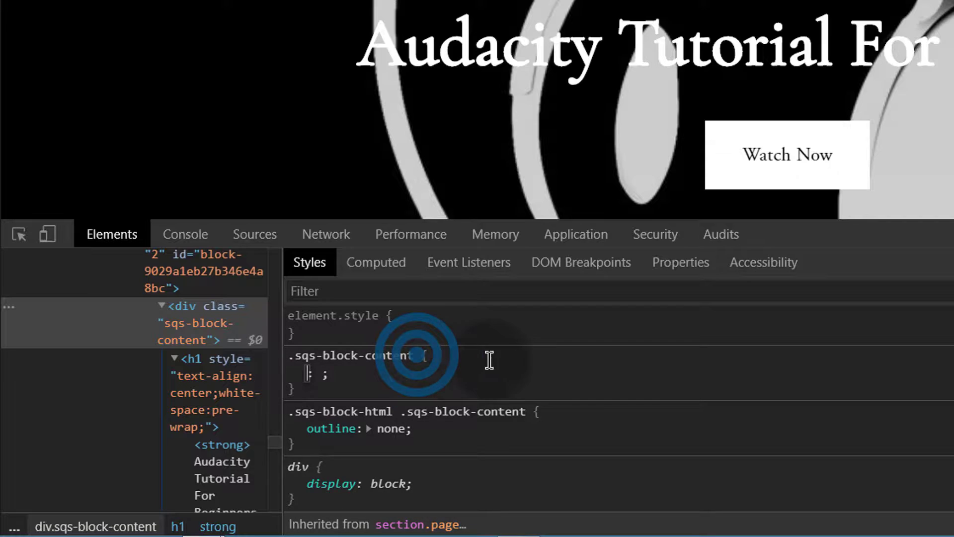
pyautogui.click(390, 356)
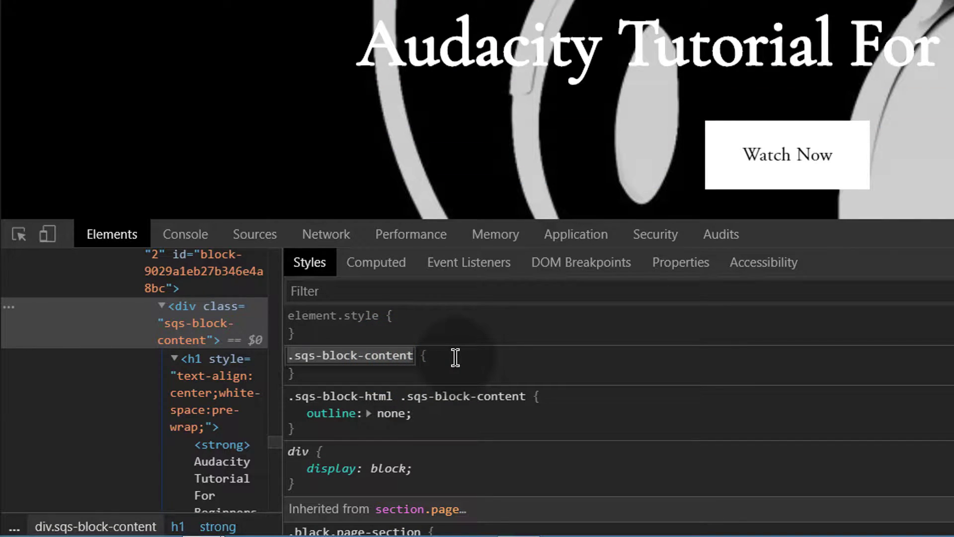
pyautogui.press('End')
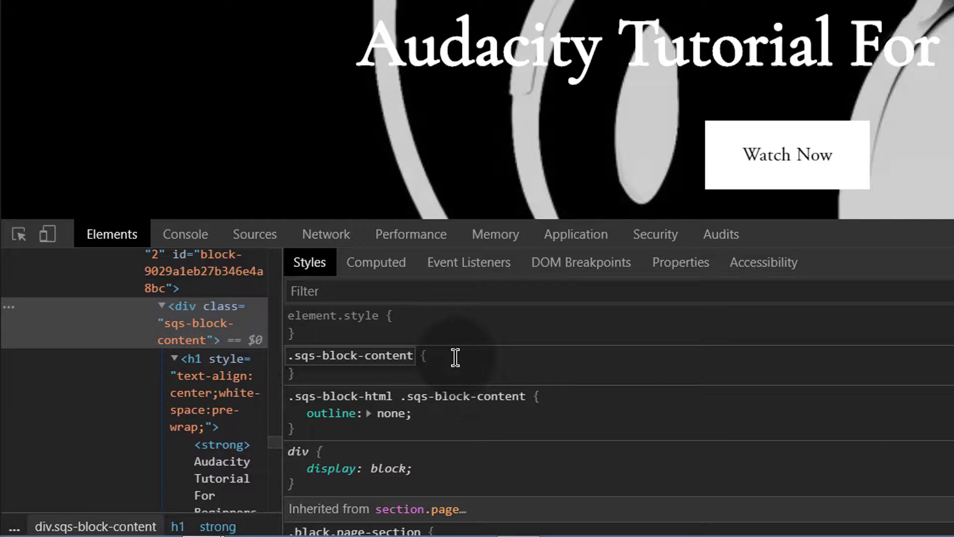
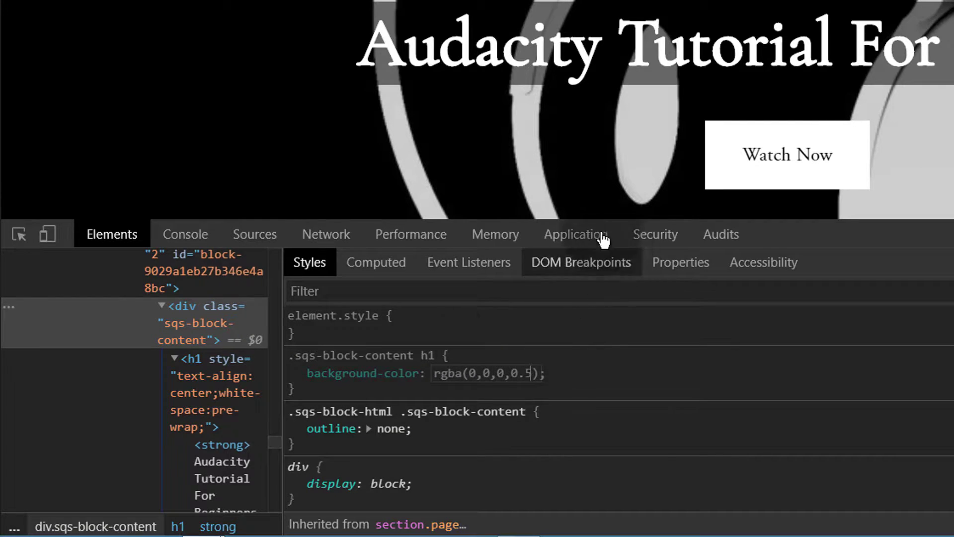
pyautogui.click(555, 379)
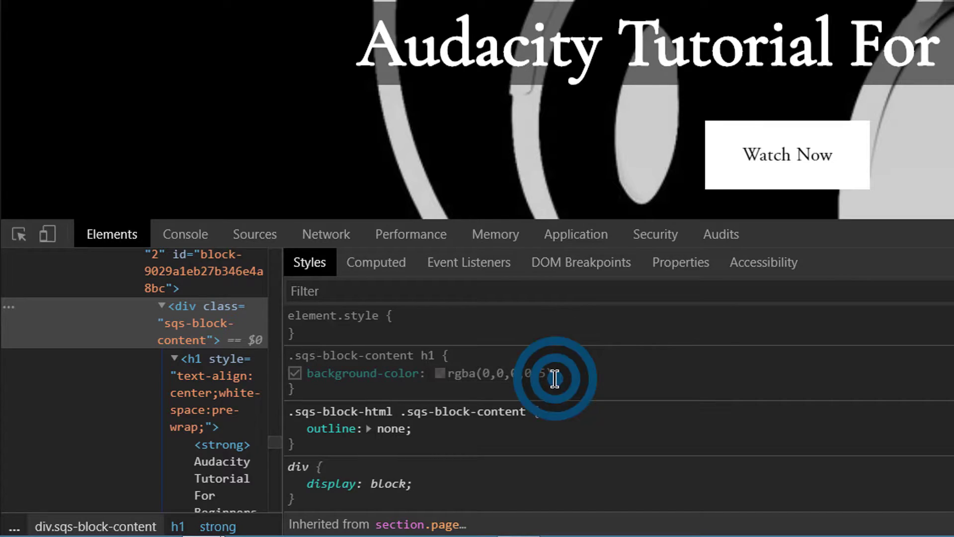
# Add a padding of 1rem to the ".sqs-block-content h1" rule
pyautogui.click(564, 377)
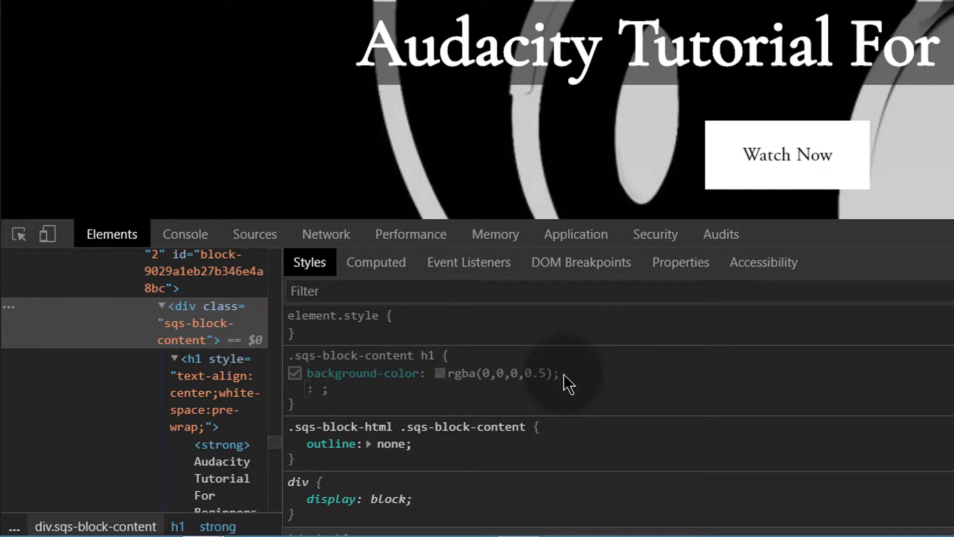
pyautogui.write('padd')
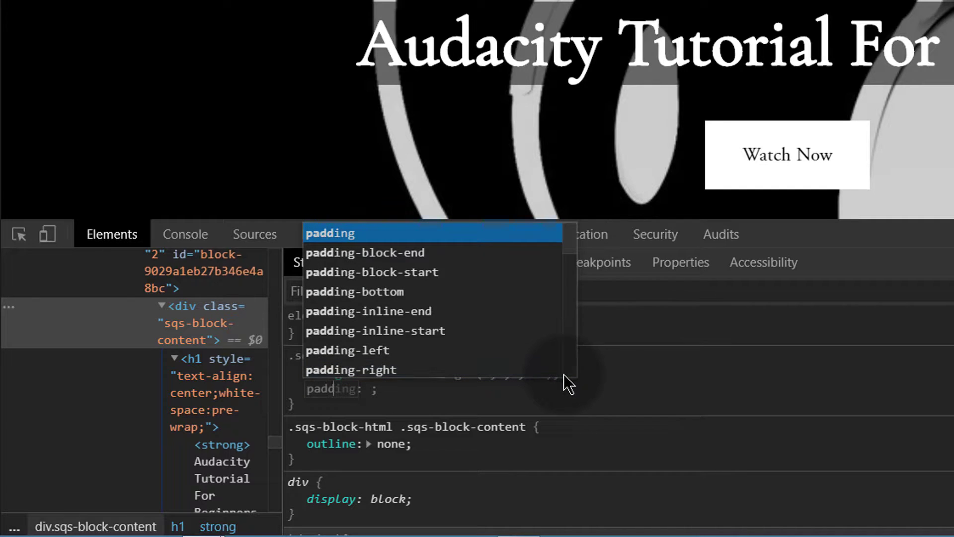
pyautogui.press('Tab')
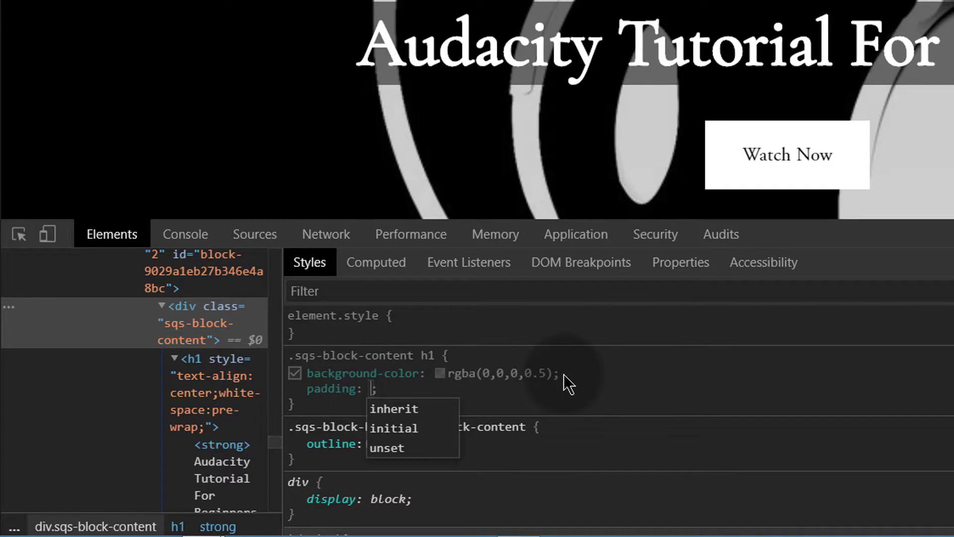
pyautogui.write('1rem')
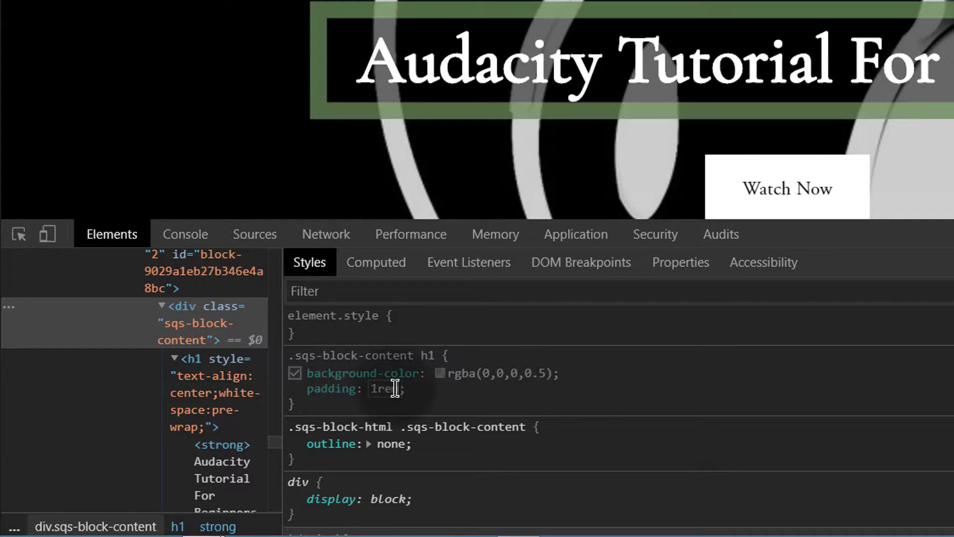
# Copy the complete ".sqs-block-content h1" rule, including its closing brace, from the Styles pane
pyautogui.click(291, 354)
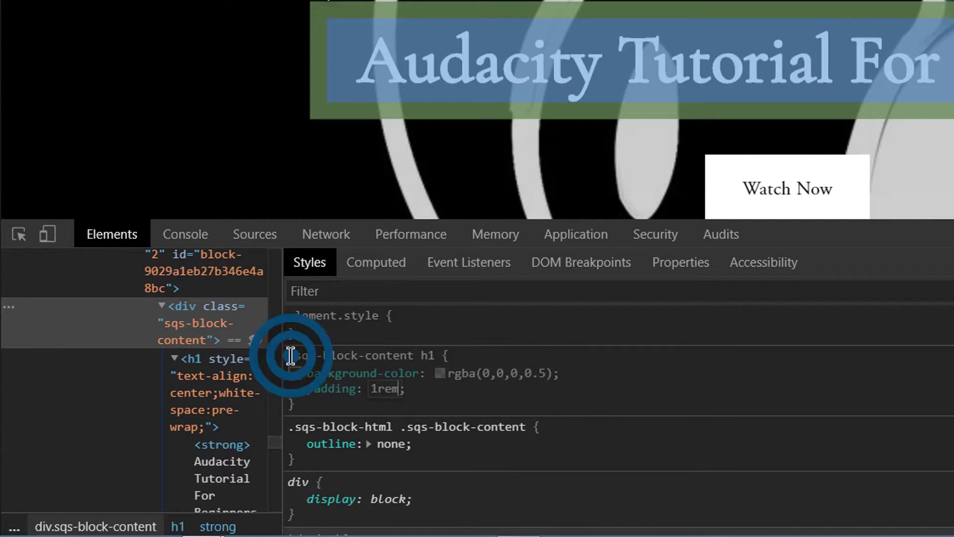
pyautogui.moveTo(319, 391); pyautogui.dragTo(325, 413)
pyautogui.rightClick(343, 383)
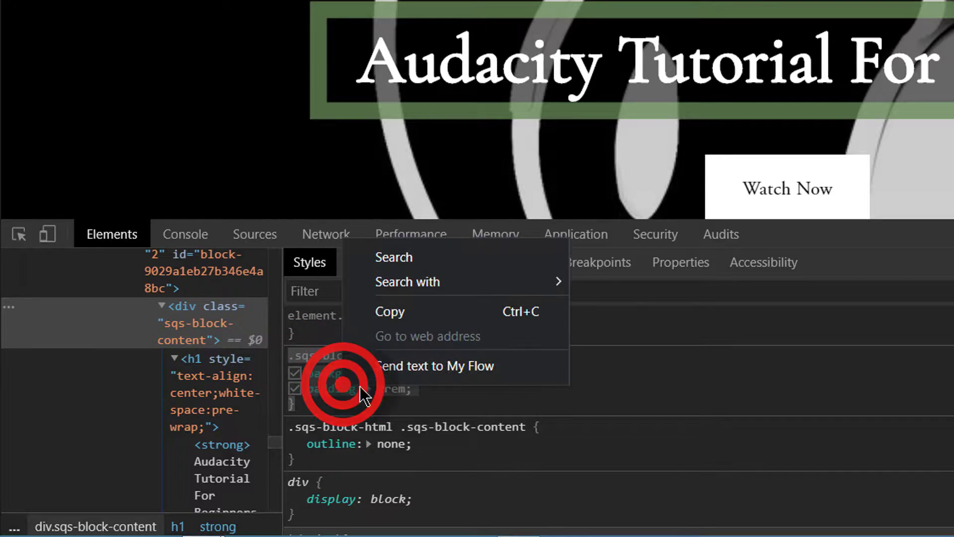
pyautogui.click(408, 306)
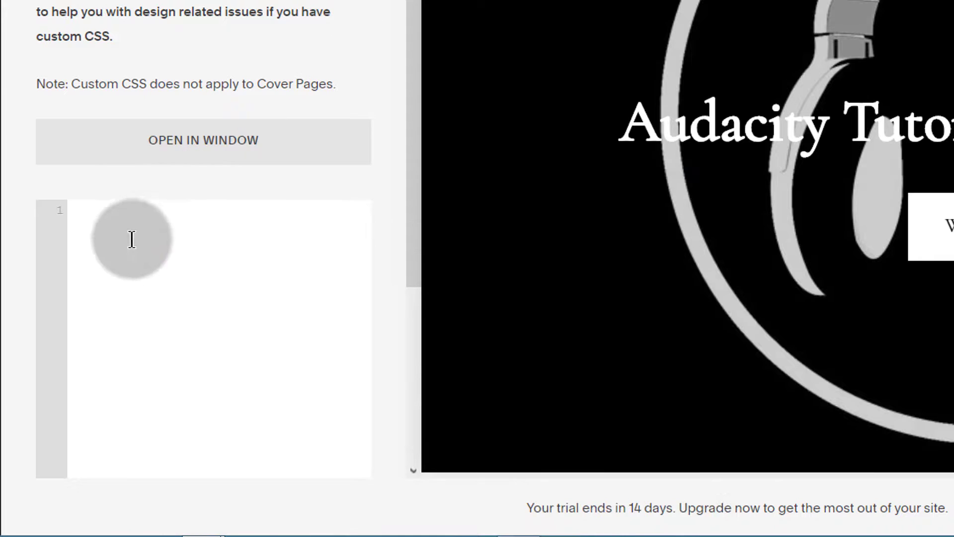
# Paste the copied h1 rule into the site's Custom CSS editor and save it
pyautogui.click(106, 219)
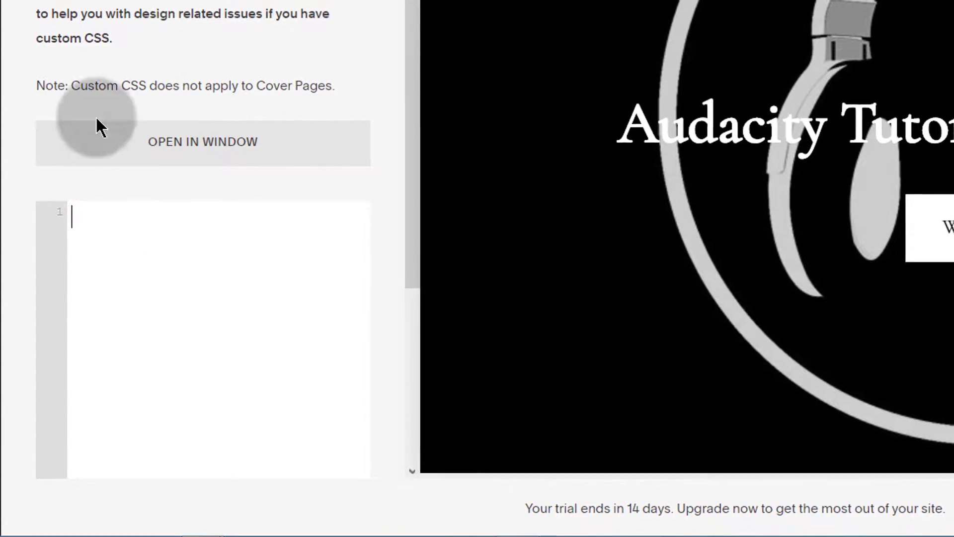
pyautogui.rightClick(75, 234)
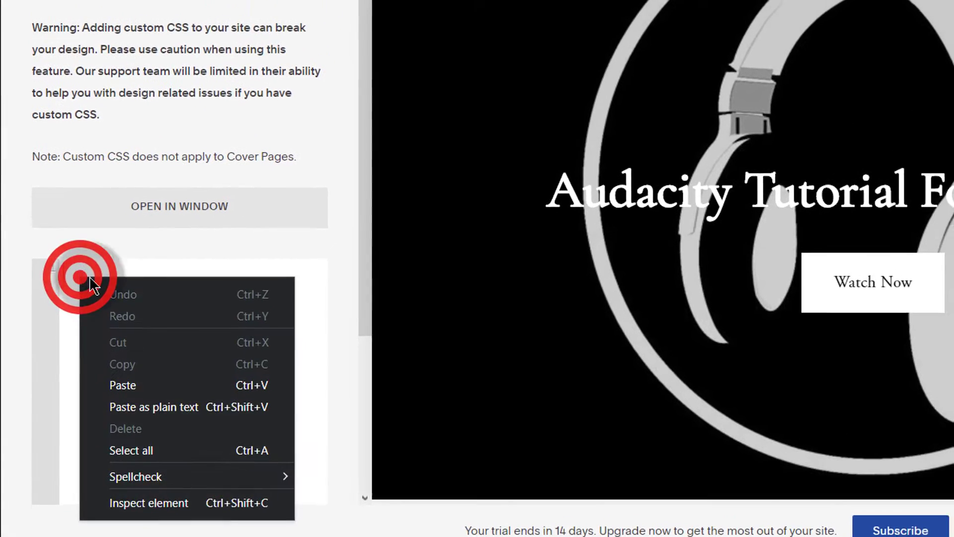
pyautogui.click(143, 361)
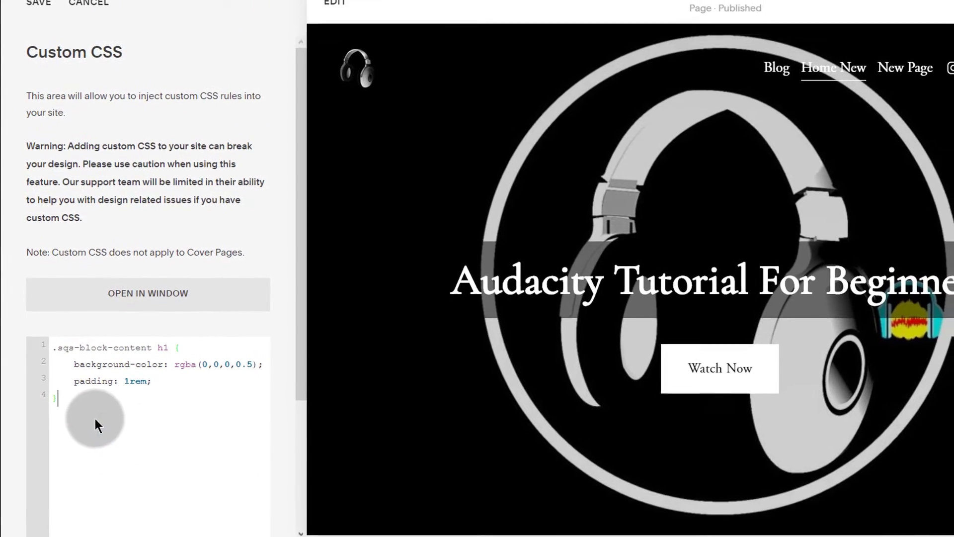
pyautogui.click(35, 34)
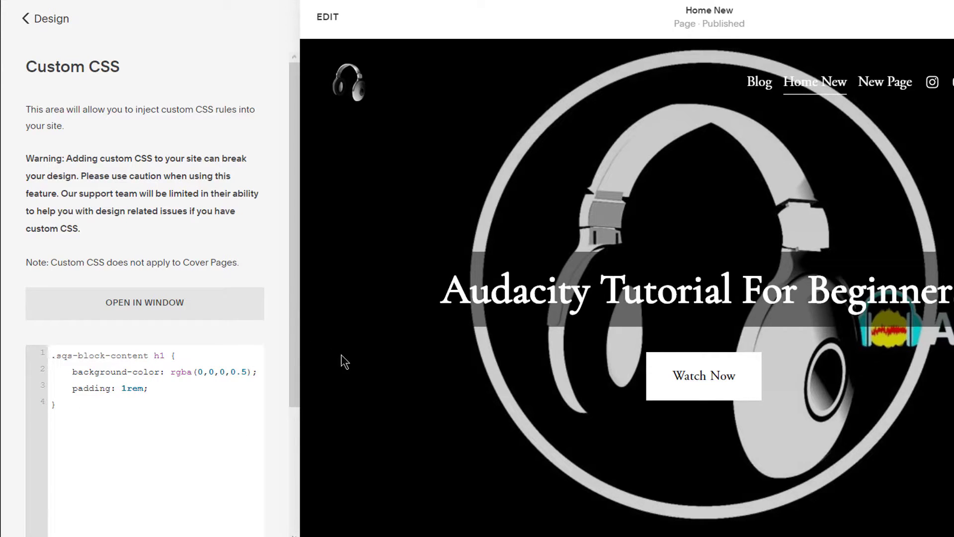
pyautogui.click(51, 355)
pyautogui.moveTo(59, 356); pyautogui.dragTo(164, 356)
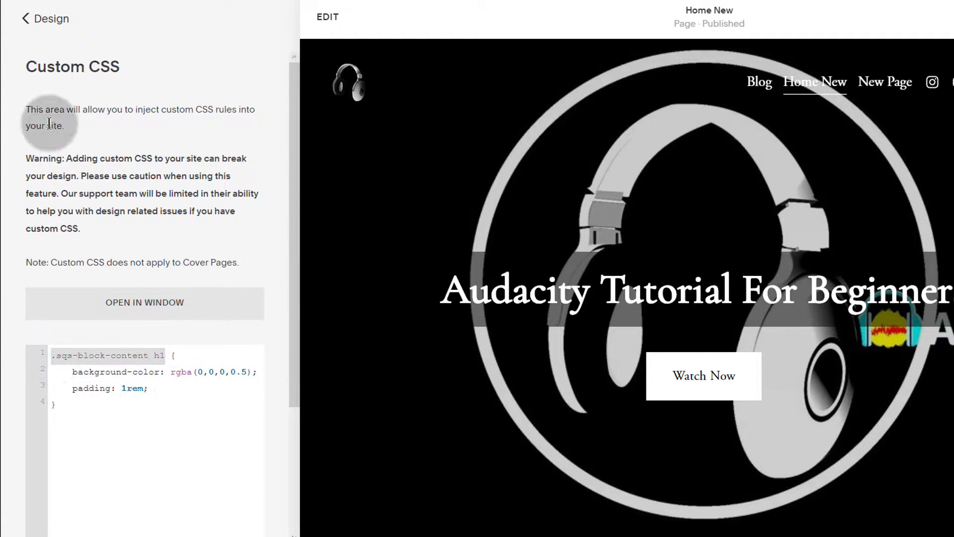
# Open the Advanced page settings of the Home New page
pyautogui.click(22, 20)
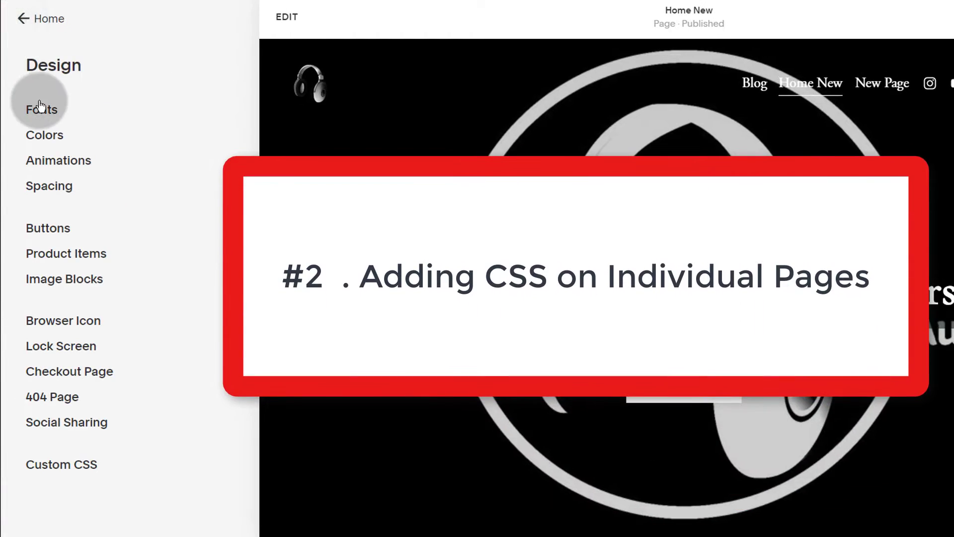
pyautogui.click(25, 20)
pyautogui.click(47, 119)
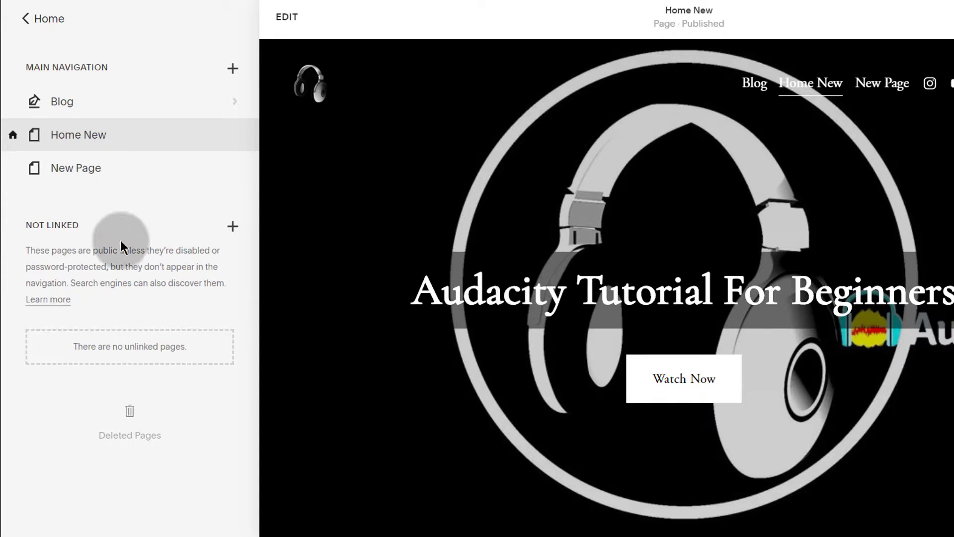
pyautogui.click(66, 173)
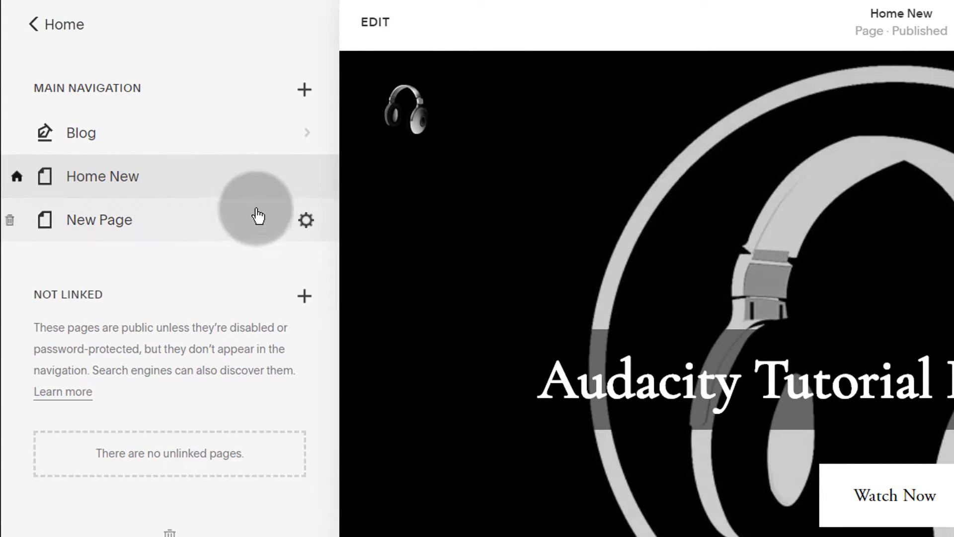
pyautogui.click(307, 177)
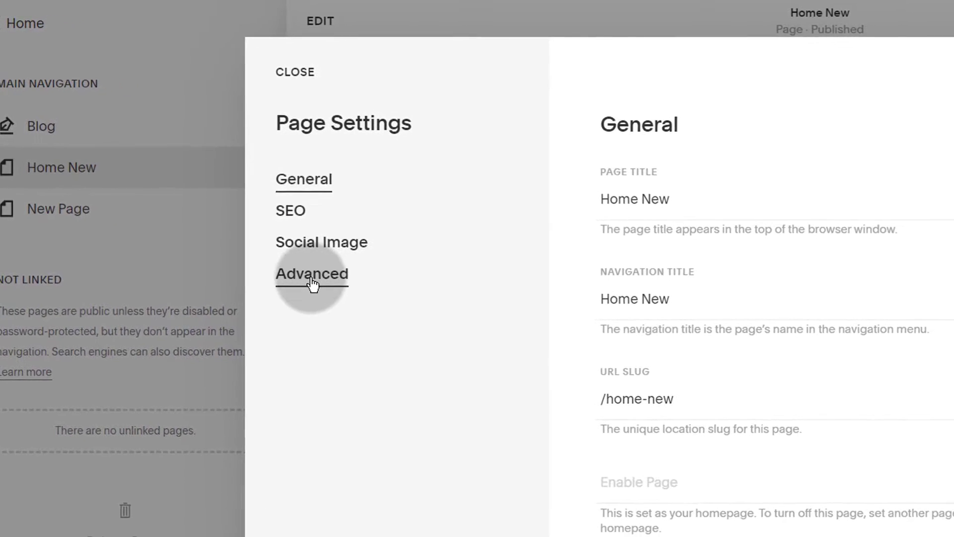
pyautogui.click(358, 278)
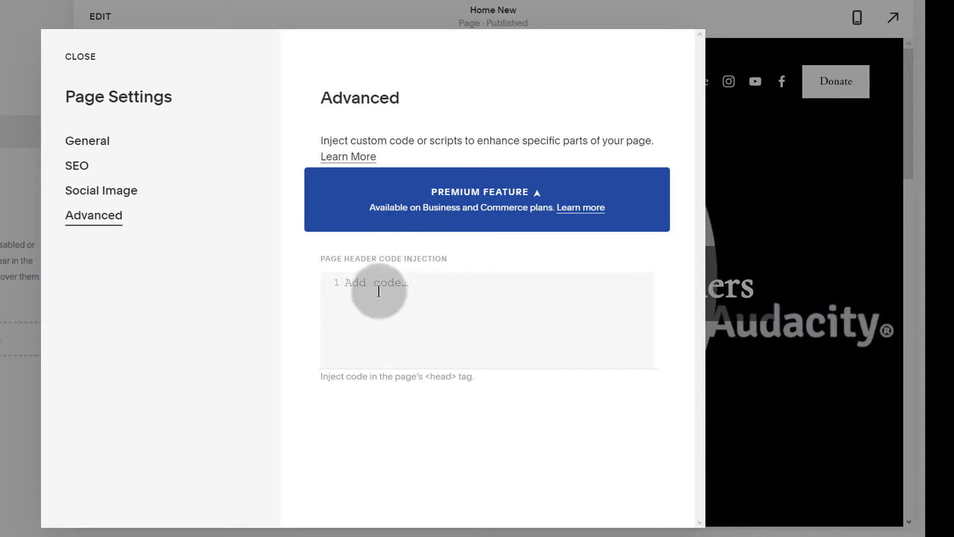
# Add a <style></style> block to the page header code injection and paste the copied ".sqs-block-content h1" rule inside it
pyautogui.click(350, 278)
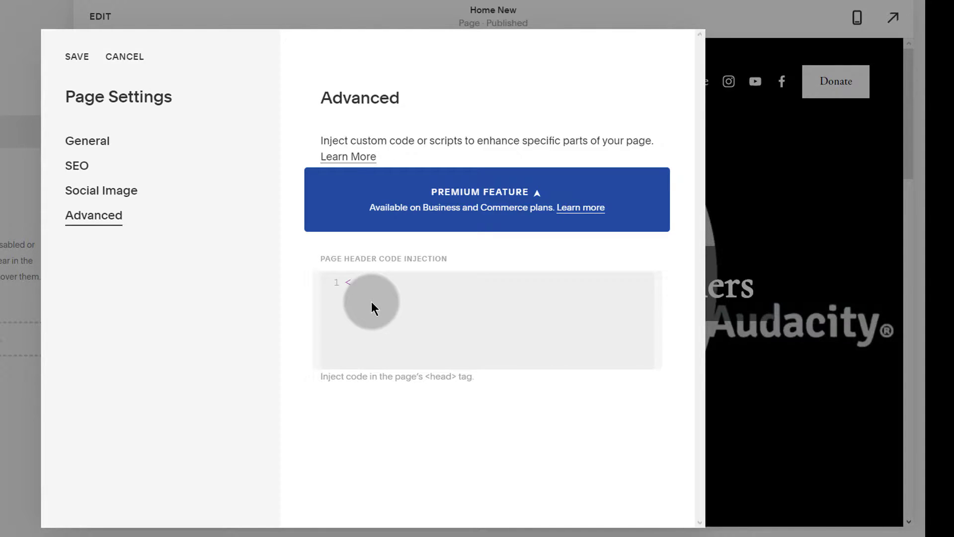
pyautogui.write('style>')
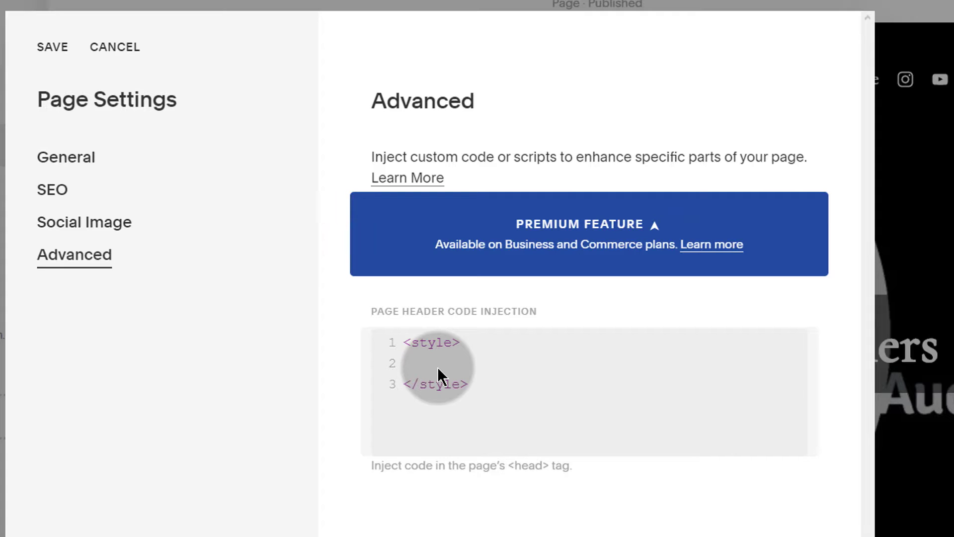
pyautogui.hotkey('ctrl', 'v')
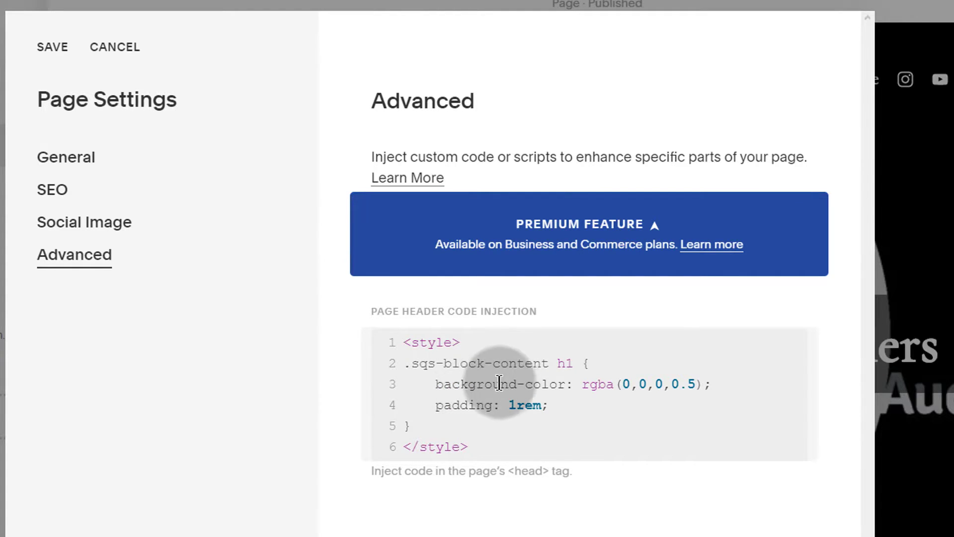
# Set the background-color in the injected h1 rule to blue and save the page settings
pyautogui.moveTo(582, 384); pyautogui.dragTo(702, 384)
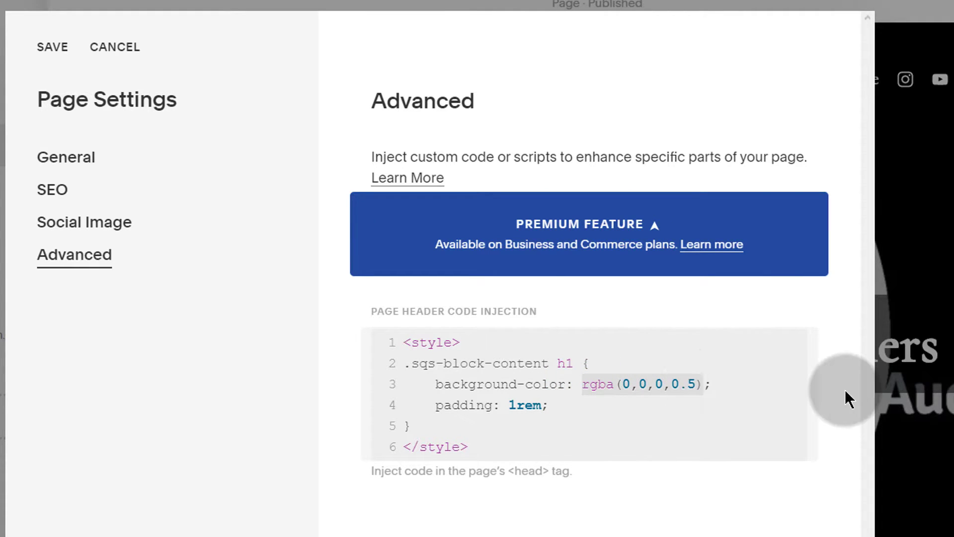
pyautogui.write('blue')
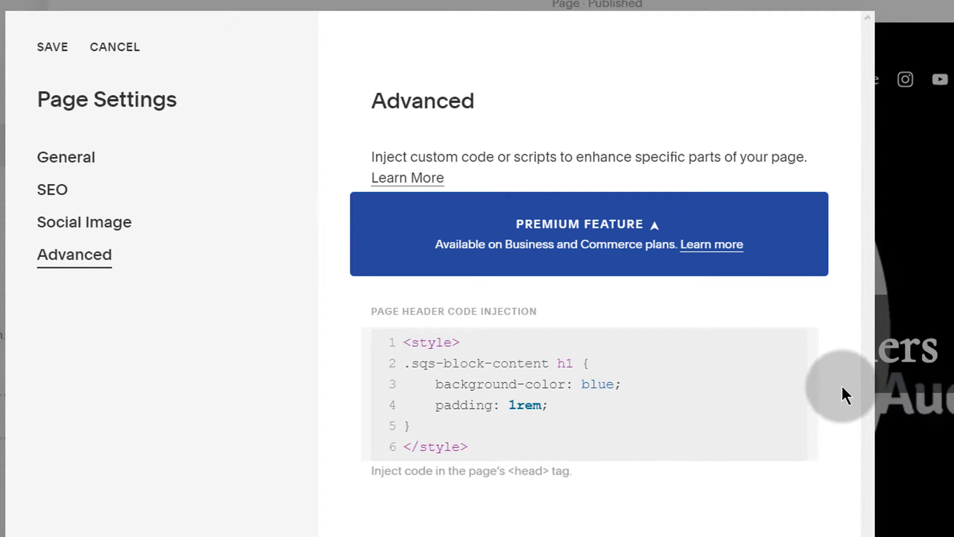
pyautogui.click(50, 47)
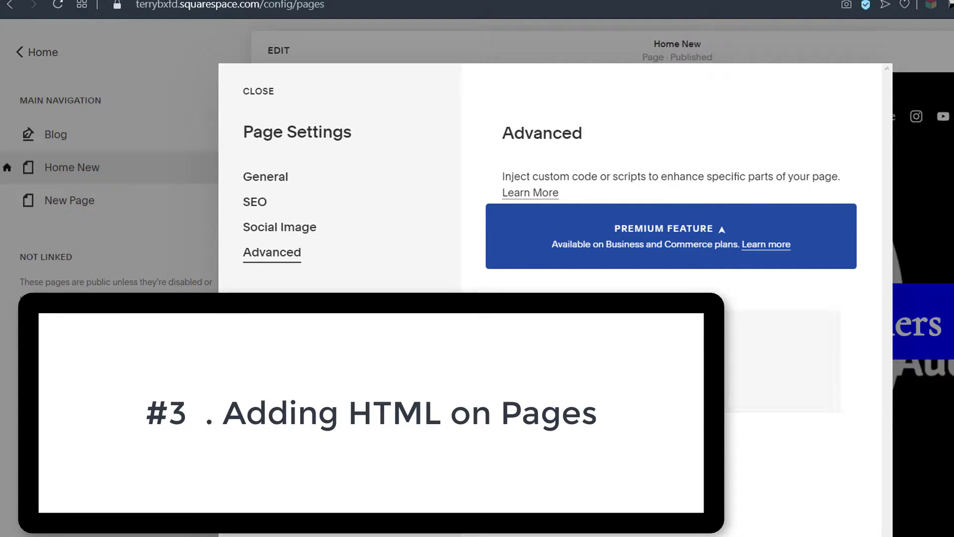
# Start editing the Home New page and add a Code block below the Watch Now button
pyautogui.click(266, 87)
pyautogui.click(279, 50)
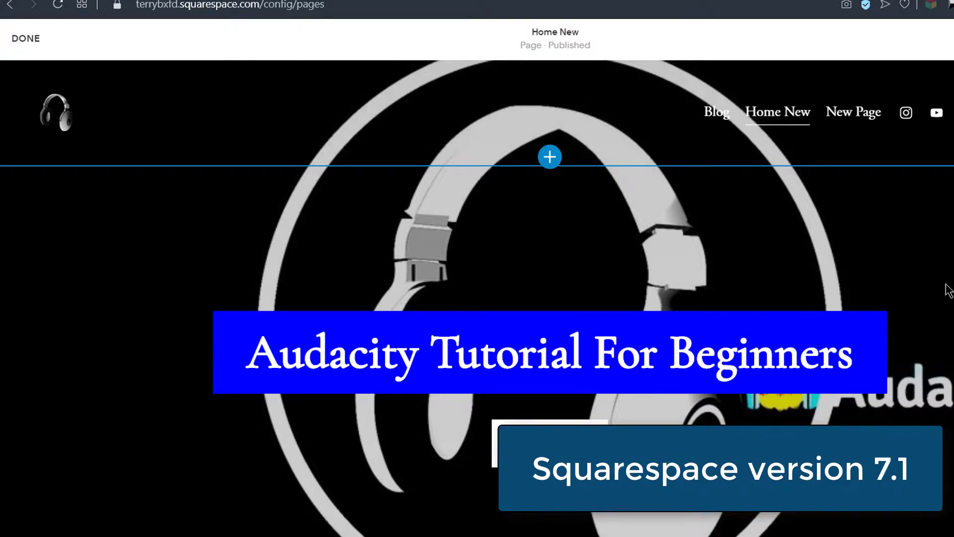
pyautogui.scroll(-3, 944, 287)
pyautogui.click(200, 330)
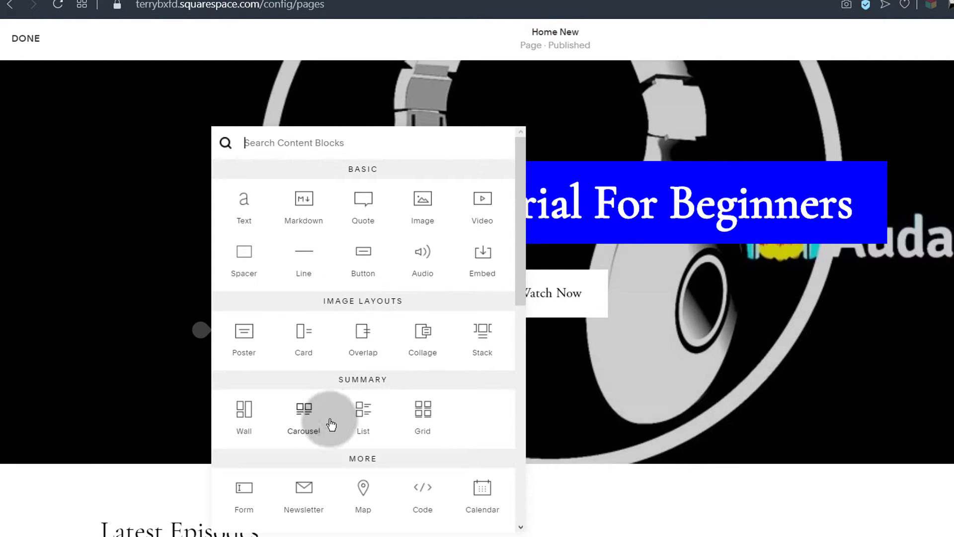
pyautogui.scroll(-3, 330, 422)
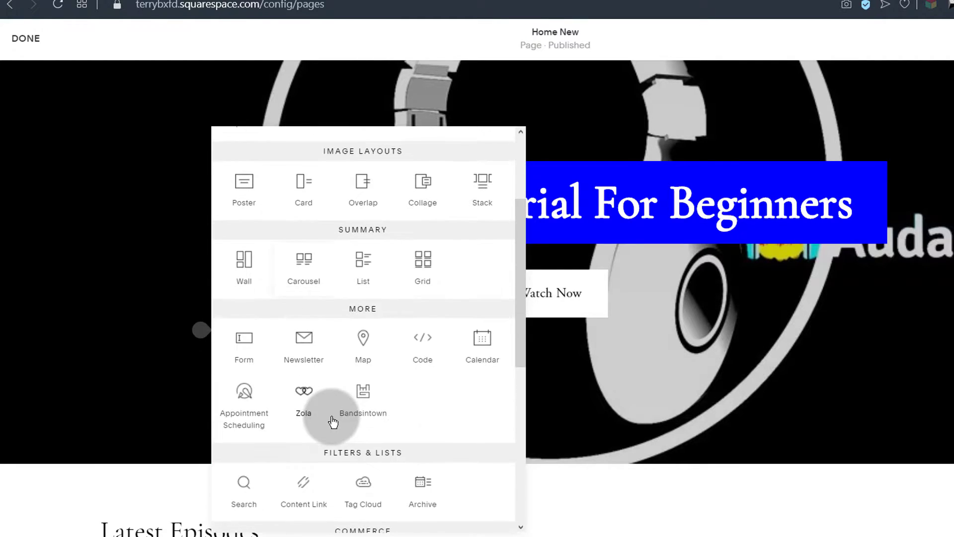
pyautogui.click(426, 345)
pyautogui.click(426, 341)
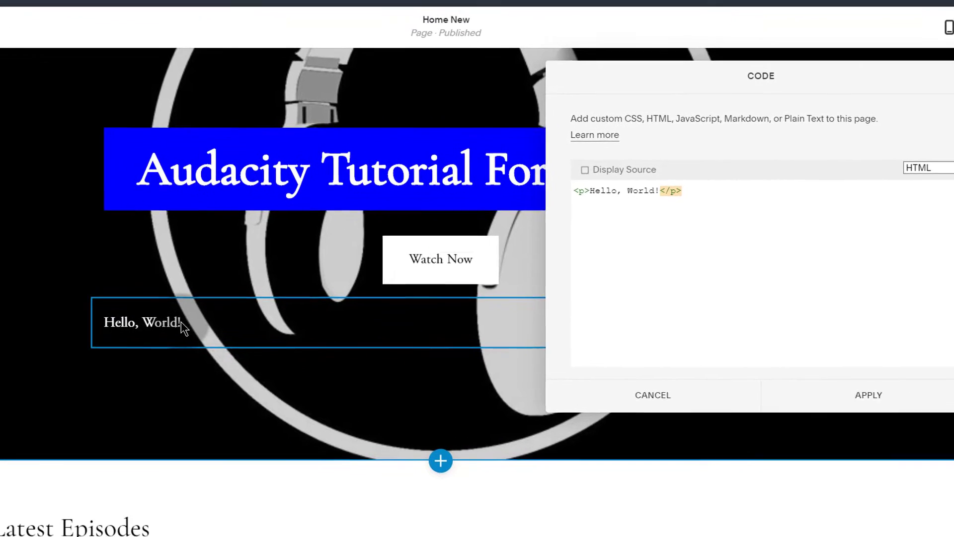
# Select the placeholder Hello, World! paragraph in the new Code block's HTML
pyautogui.tripleClick(685, 191)
pyautogui.click(685, 192)
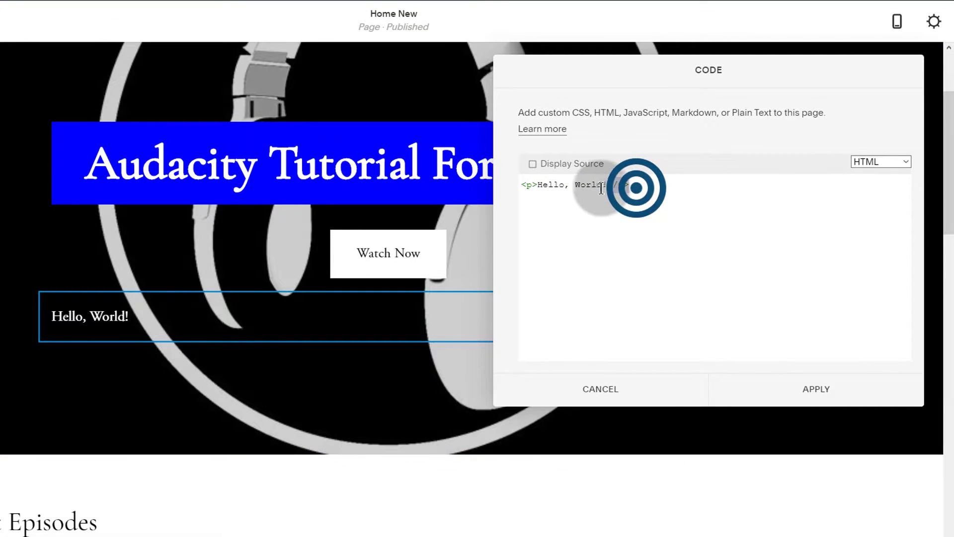
pyautogui.moveTo(574, 185); pyautogui.dragTo(654, 175)
pyautogui.click(648, 183)
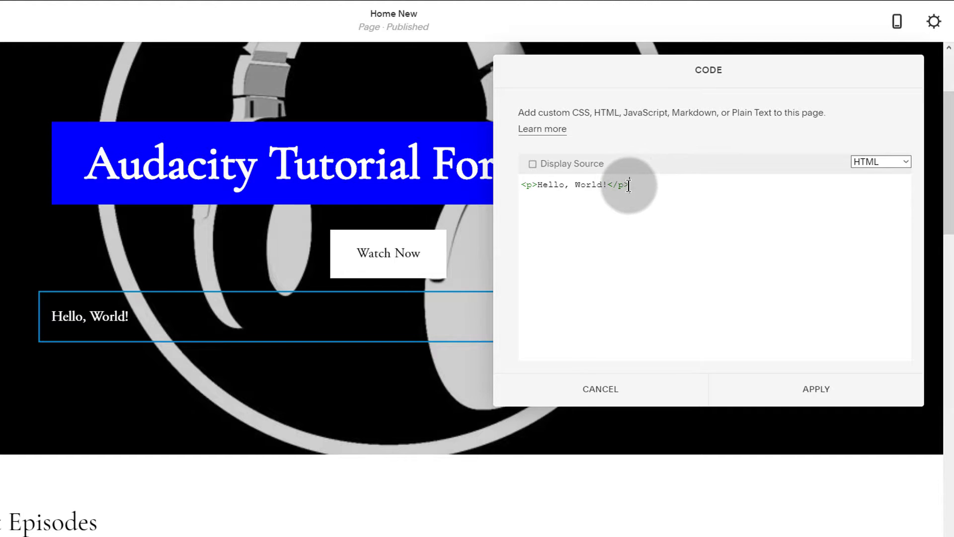
pyautogui.moveTo(629, 185); pyautogui.dragTo(526, 186)
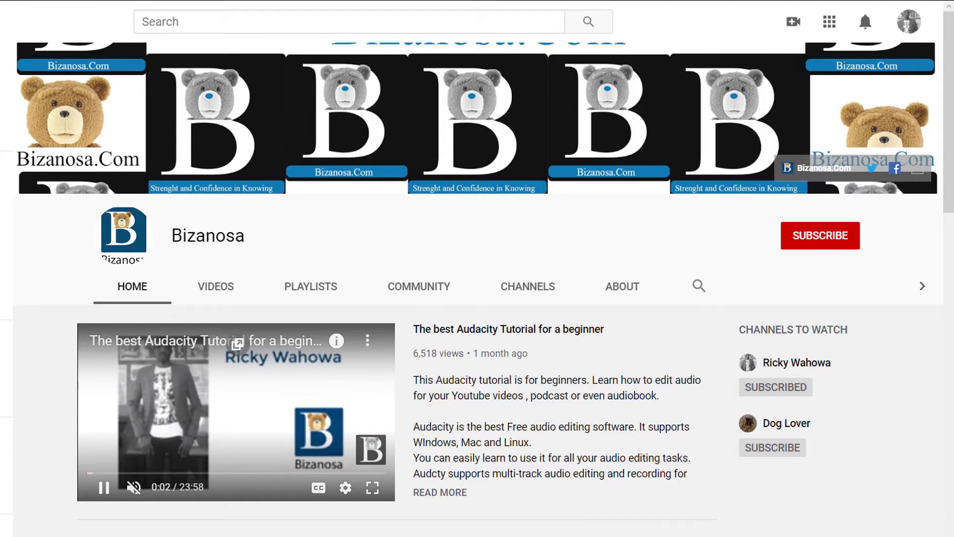
# On YouTube, open the video "The best Audacity Tutorial for a beginner" from the Bizanosa channel's home page
pyautogui.click(132, 286)
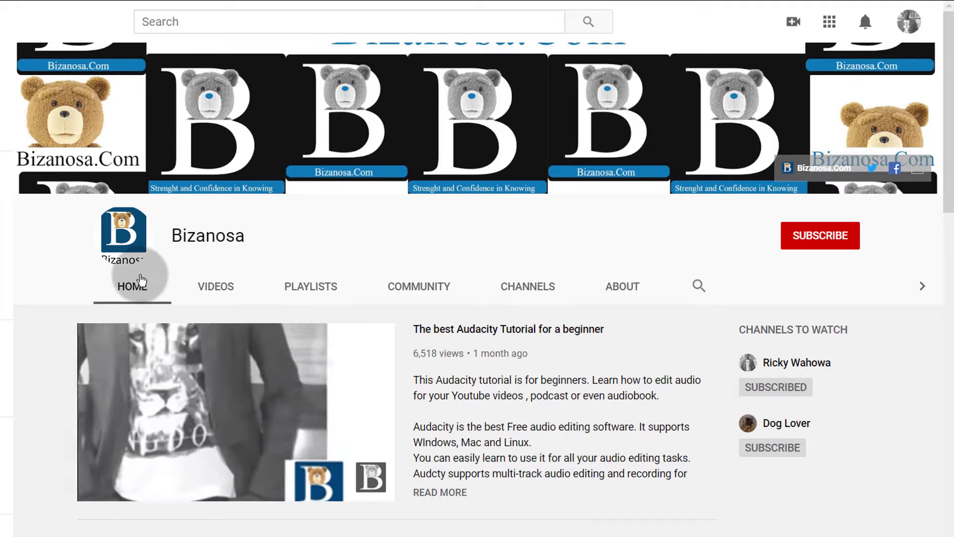
pyautogui.scroll(-3, 219, 437)
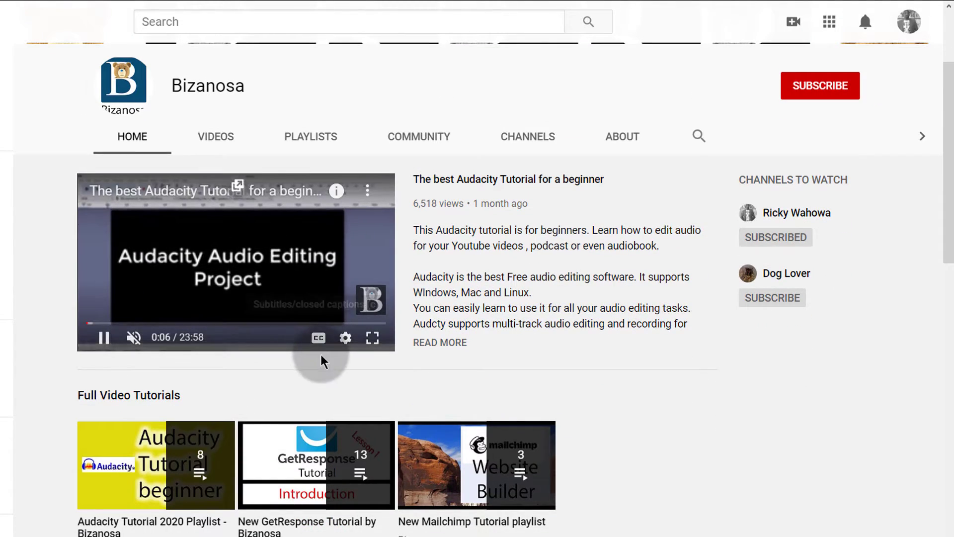
pyautogui.click(164, 196)
pyautogui.click(164, 199)
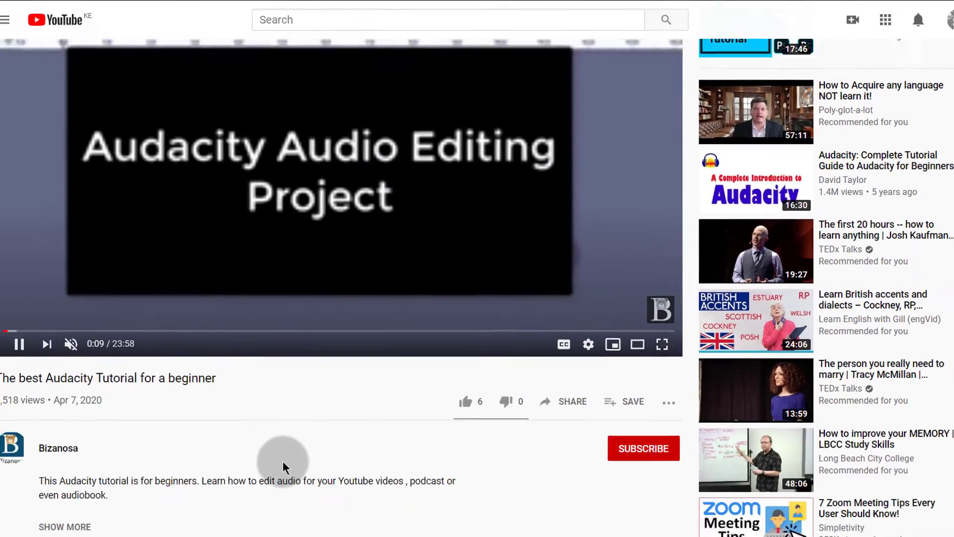
# Open the video's sharing options and bring up its embed code
pyautogui.scroll(-2, 283, 463)
pyautogui.click(561, 277)
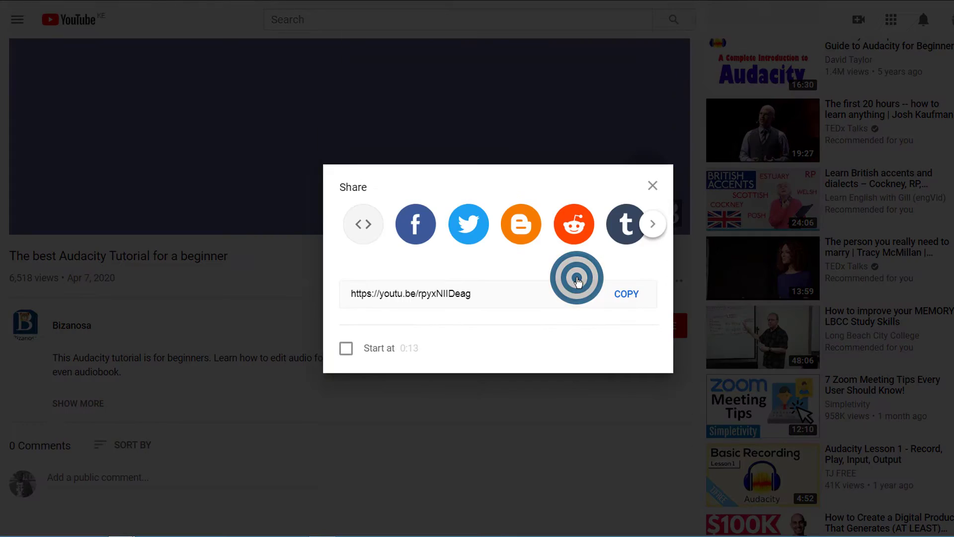
pyautogui.click(363, 224)
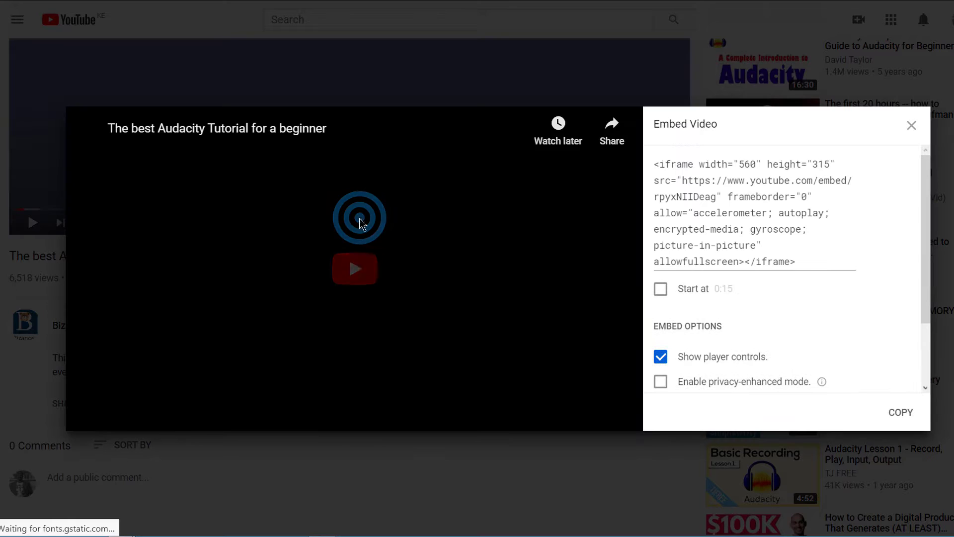
pyautogui.scroll(-2, 705, 343)
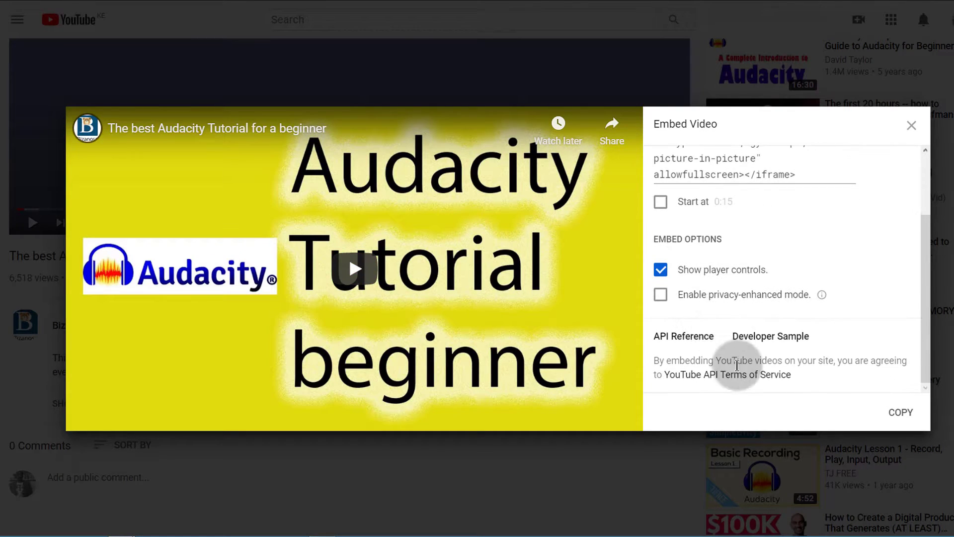
pyautogui.scroll(2, 724, 303)
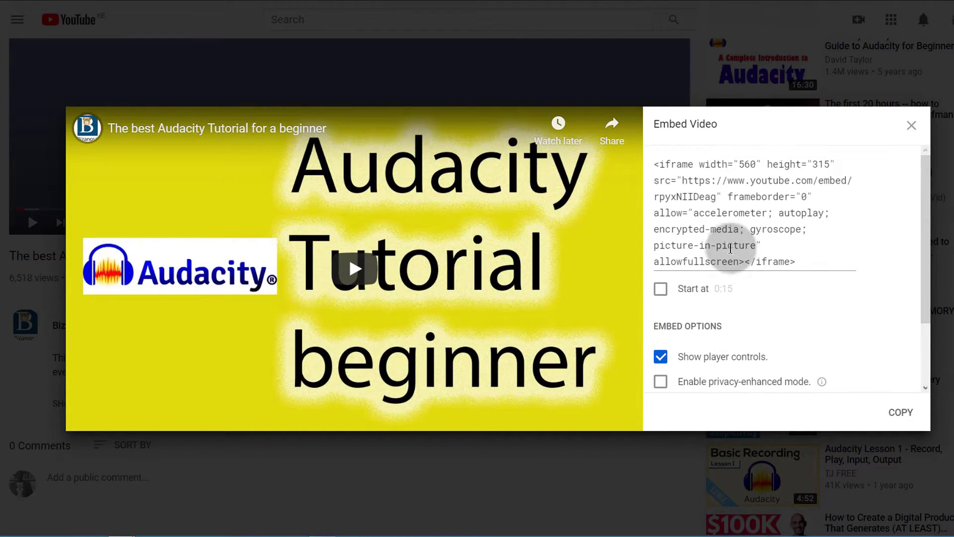
# Copy the complete iframe embed code of the video
pyautogui.click(664, 166)
pyautogui.scroll(-2, 731, 252)
pyautogui.scroll(1, 690, 198)
pyautogui.scroll(1, 690, 197)
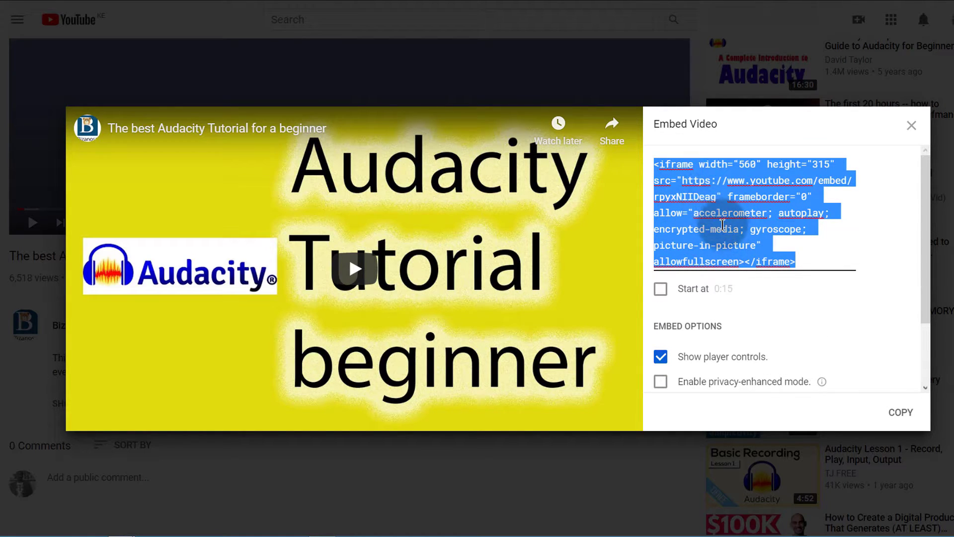
pyautogui.rightClick(702, 210)
pyautogui.click(754, 234)
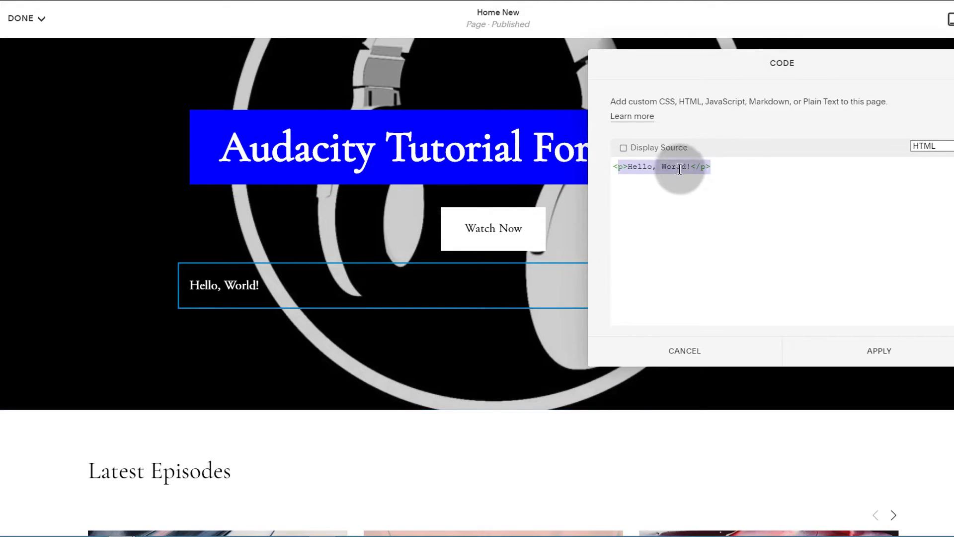
# Back in Squarespace, replace the Code block's placeholder HTML with the copied YouTube iframe code and apply it
pyautogui.click(724, 165)
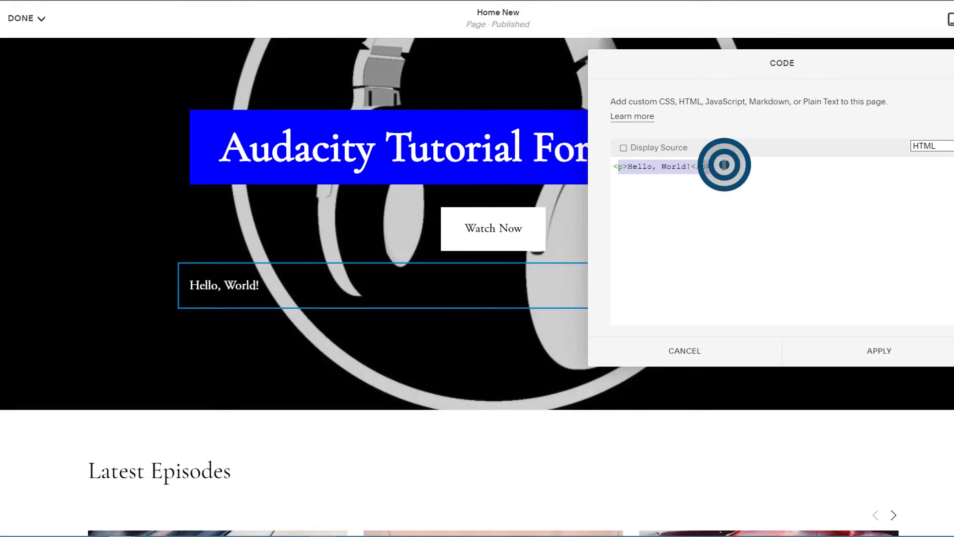
pyautogui.moveTo(724, 165); pyautogui.dragTo(611, 167)
pyautogui.rightClick(625, 166)
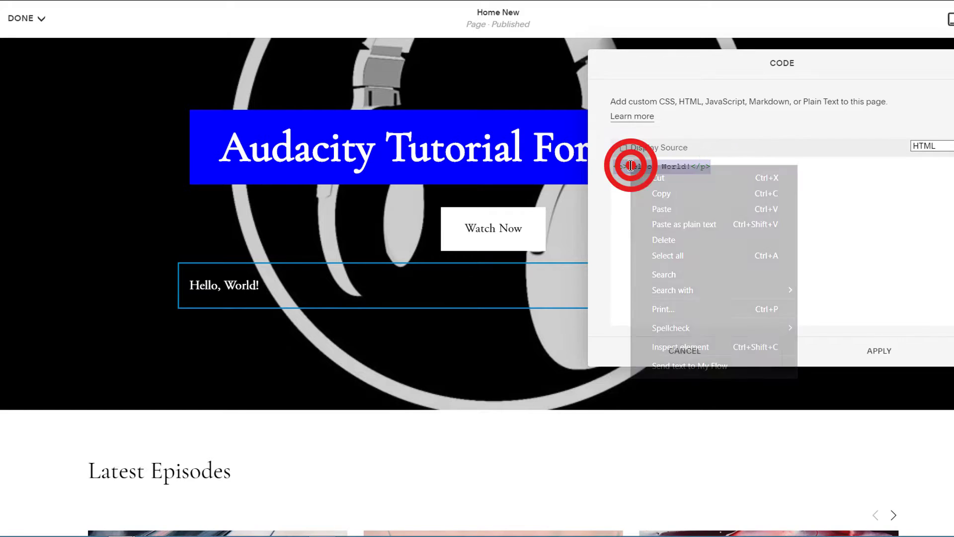
pyautogui.click(672, 209)
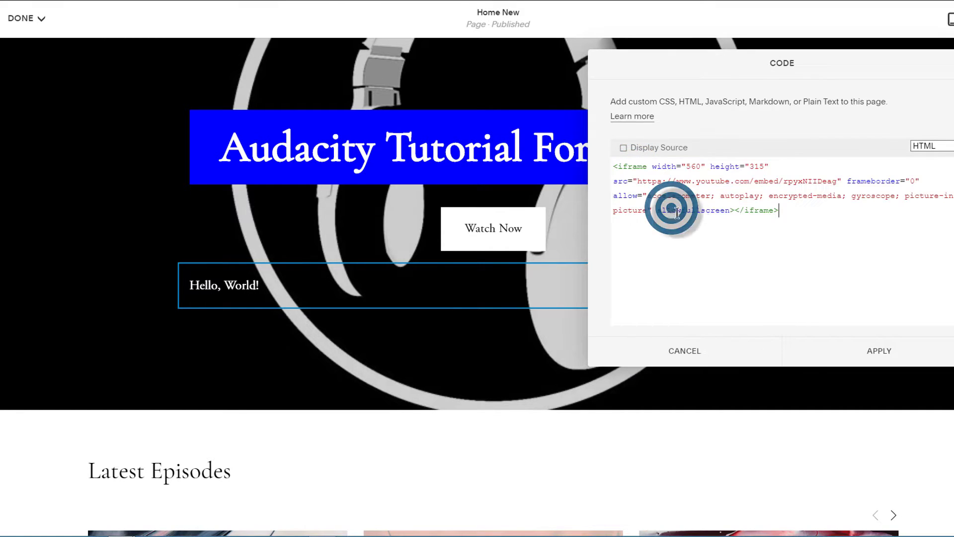
pyautogui.click(912, 351)
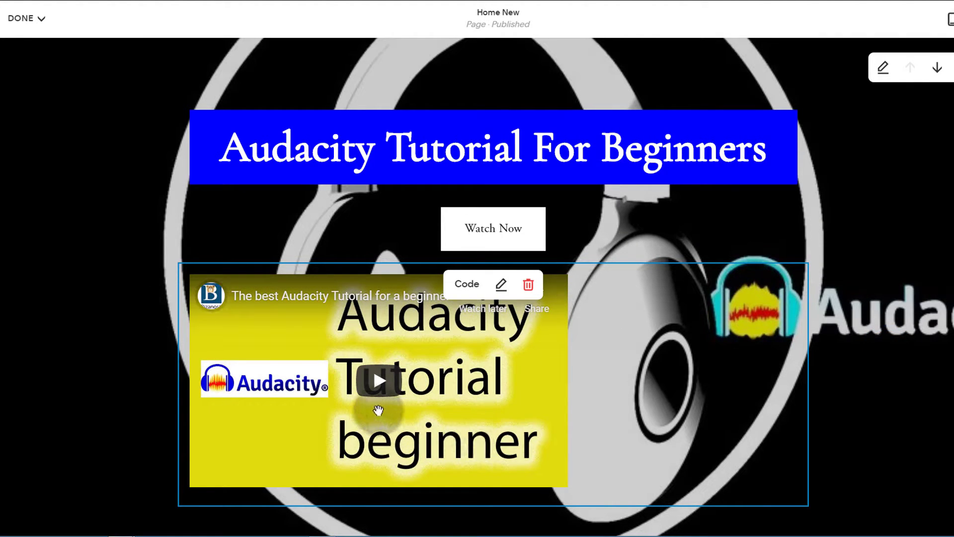
# Review the embedded YouTube video in its place on the Home New page
pyautogui.scroll(-15, 347, 336)
pyautogui.scroll(14, 341, 333)
pyautogui.scroll(4, 338, 324)
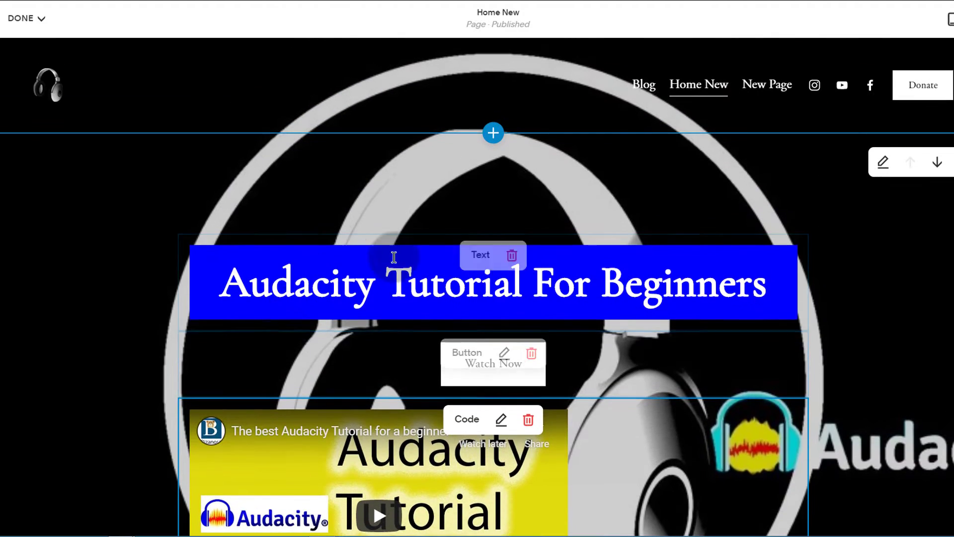
pyautogui.scroll(-2, 360, 458)
pyautogui.scroll(-1, 357, 457)
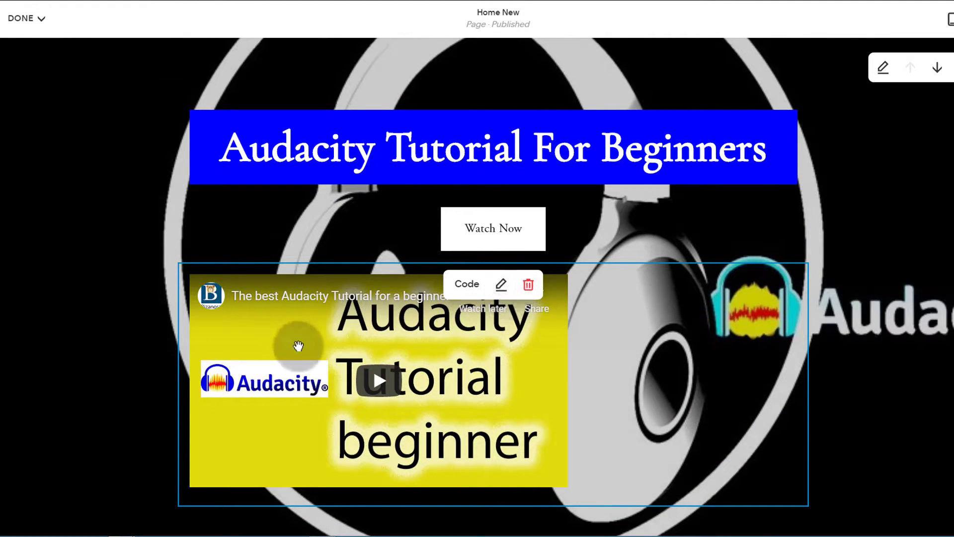
pyautogui.click(528, 286)
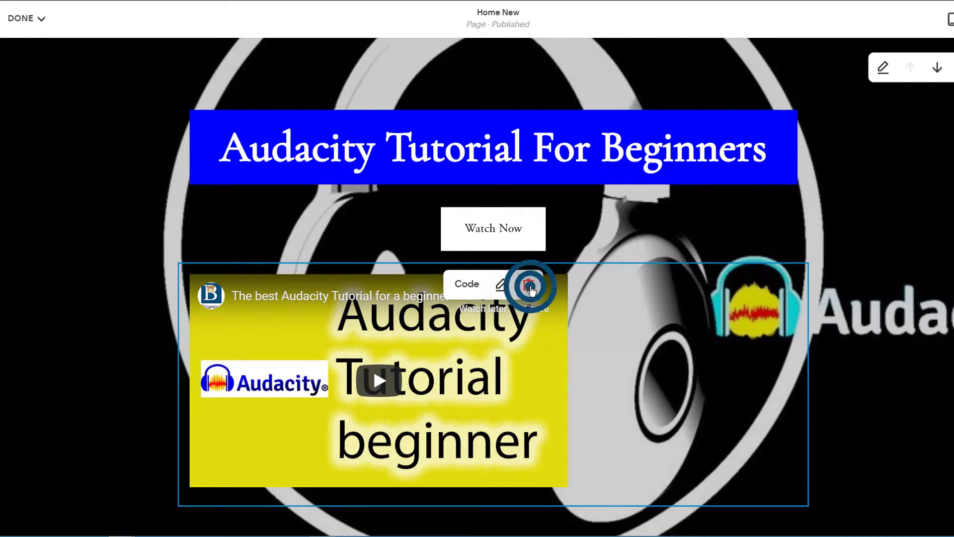
pyautogui.click(469, 289)
# Add a new Code block directly below the embedded video in the headphone section
pyautogui.scroll(-8, 398, 308)
pyautogui.moveTo(178, 170)
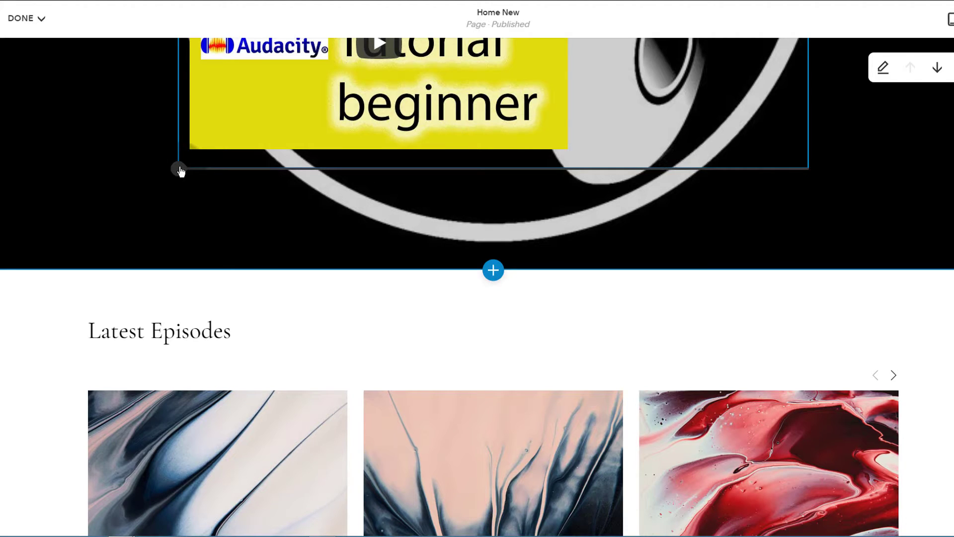
pyautogui.click(178, 171)
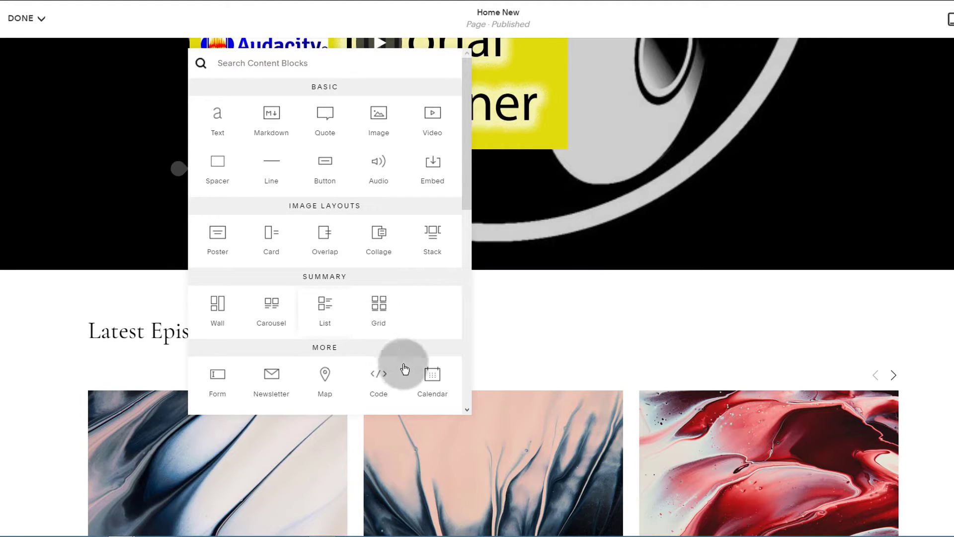
pyautogui.click(378, 377)
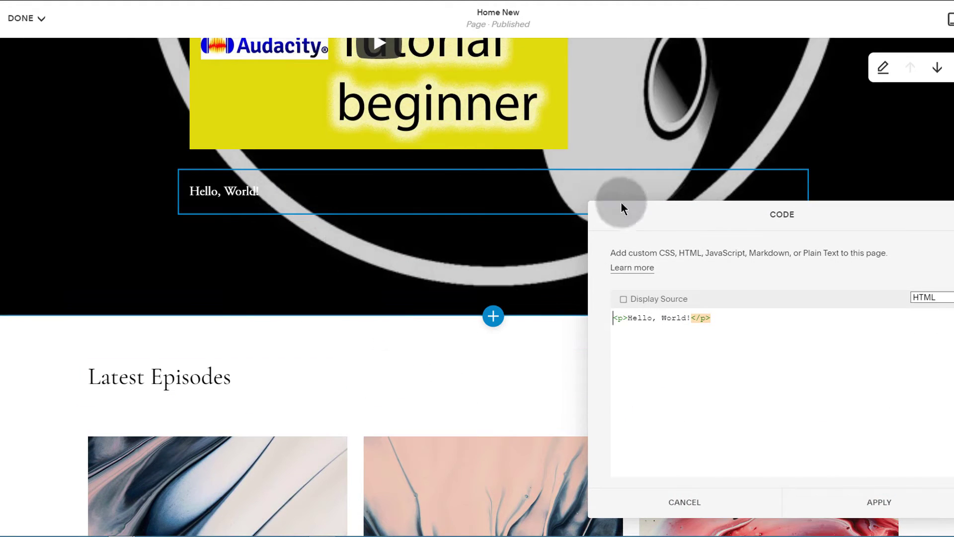
# Replace the new Code block's placeholder HTML with a script element containing alert("Hi there") and apply it
pyautogui.click(678, 314)
pyautogui.tripleClick(738, 320)
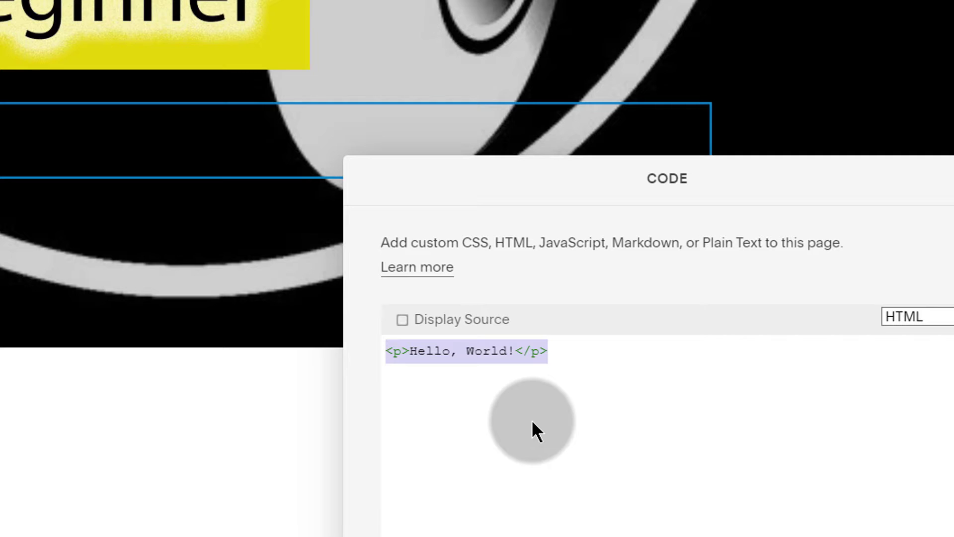
pyautogui.write('<s')
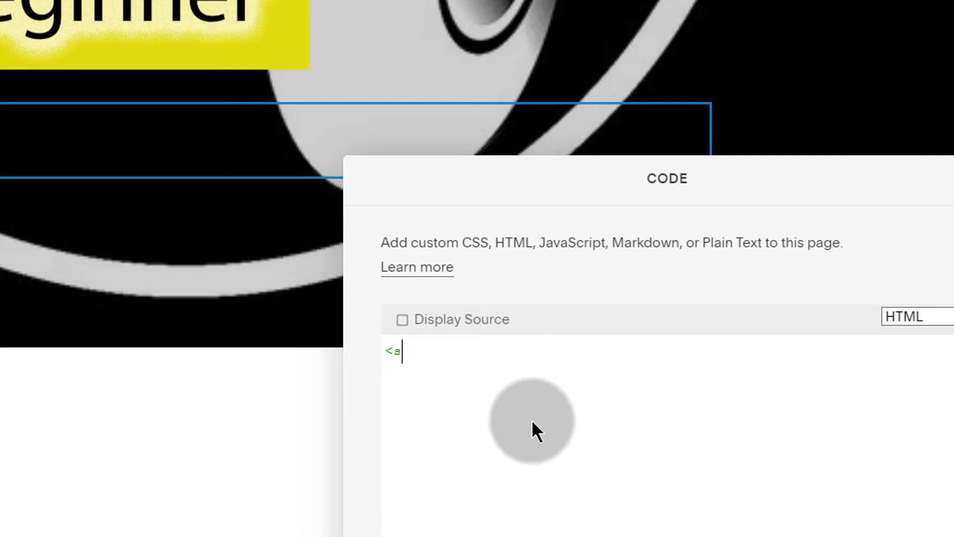
pyautogui.write('cript>')
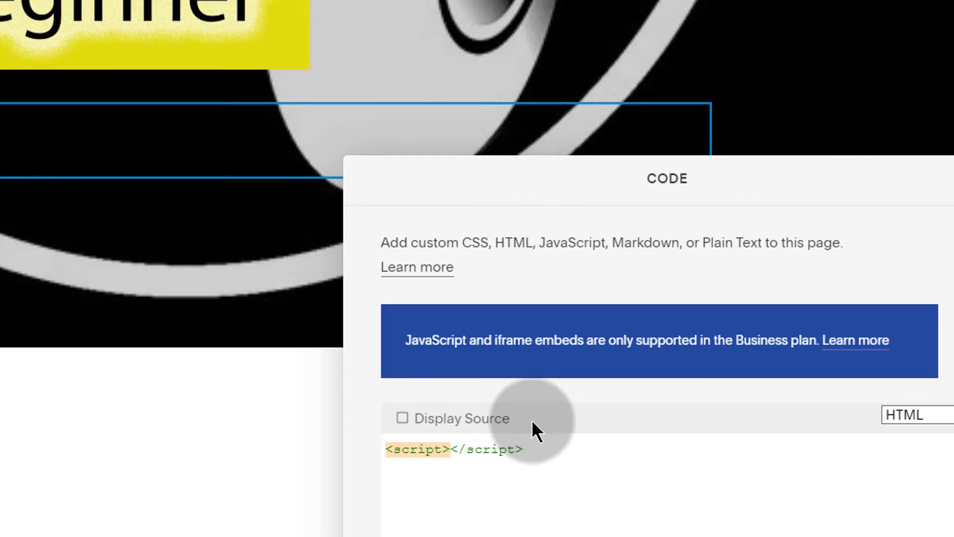
pyautogui.click(463, 449)
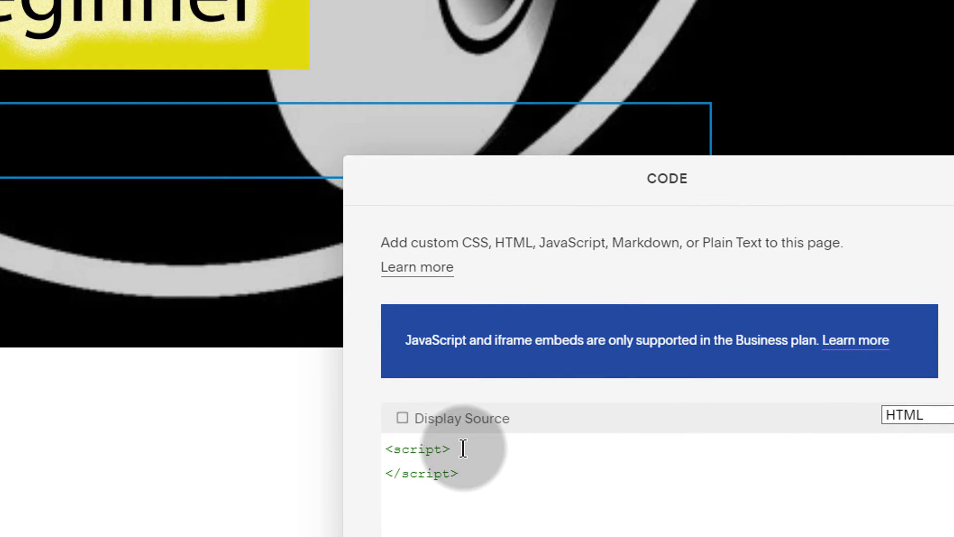
pyautogui.press('Down')
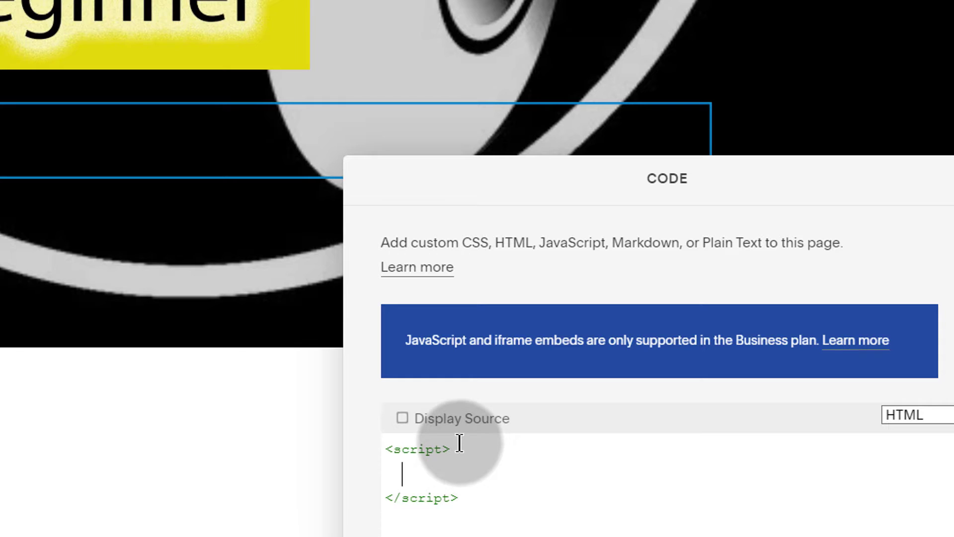
pyautogui.click(419, 476)
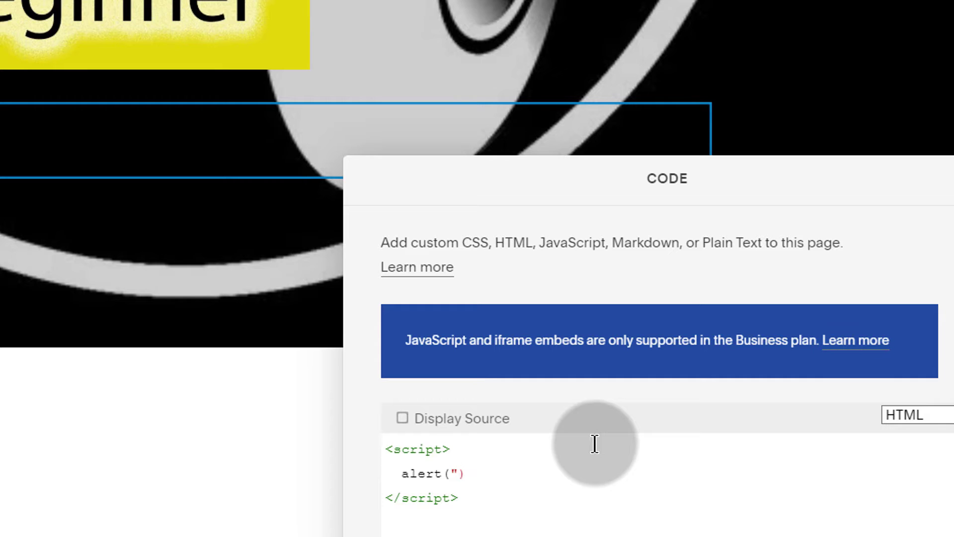
pyautogui.write('e"')
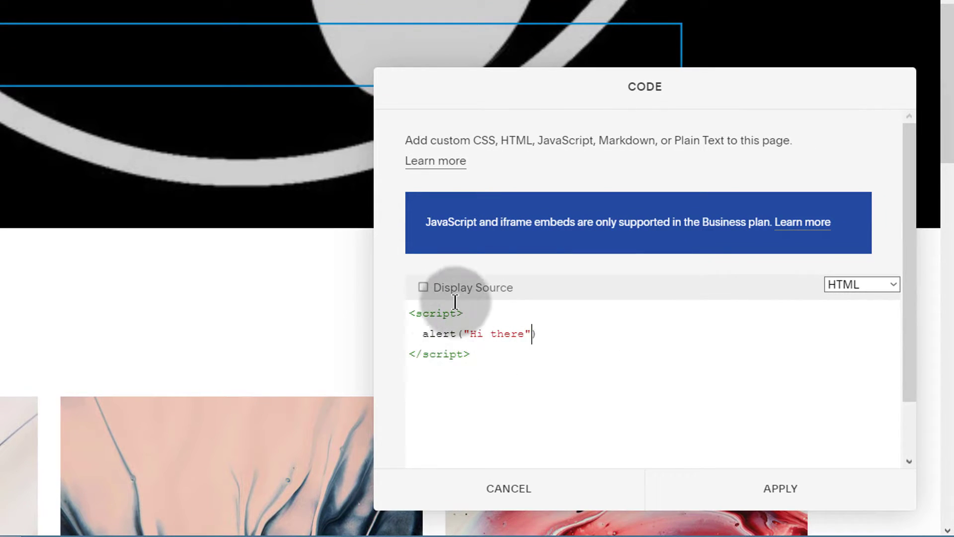
pyautogui.click(780, 488)
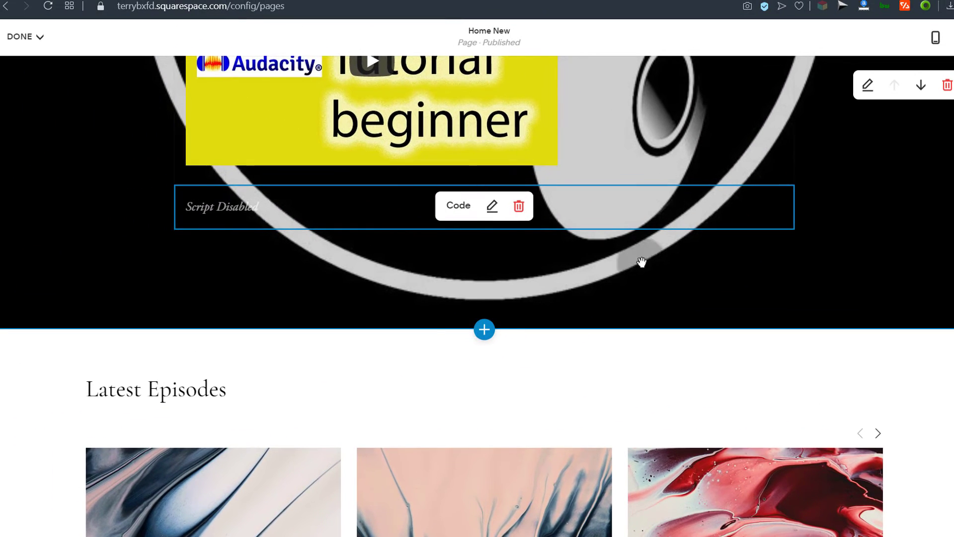
# Save the Home New page's changes and dismiss the JavaScript alert
pyautogui.click(40, 35)
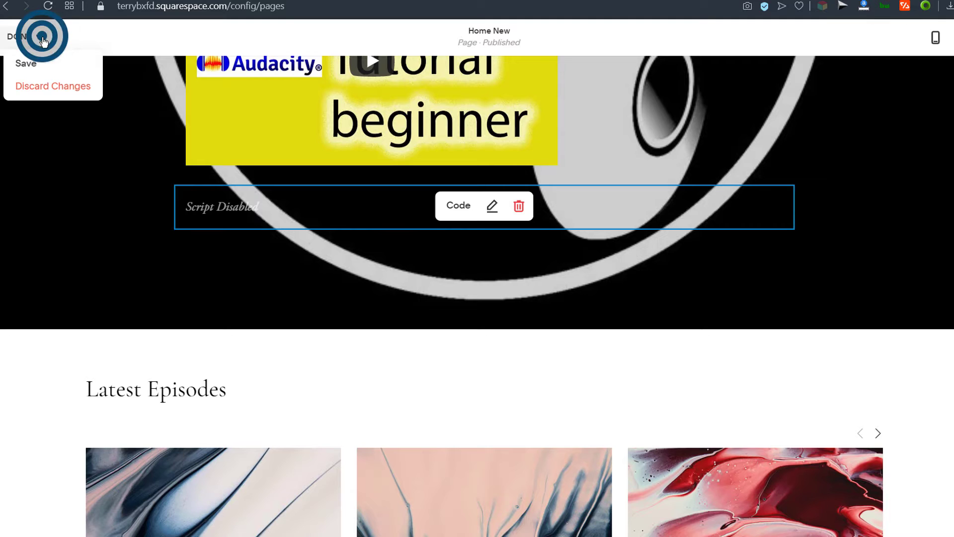
pyautogui.click(30, 68)
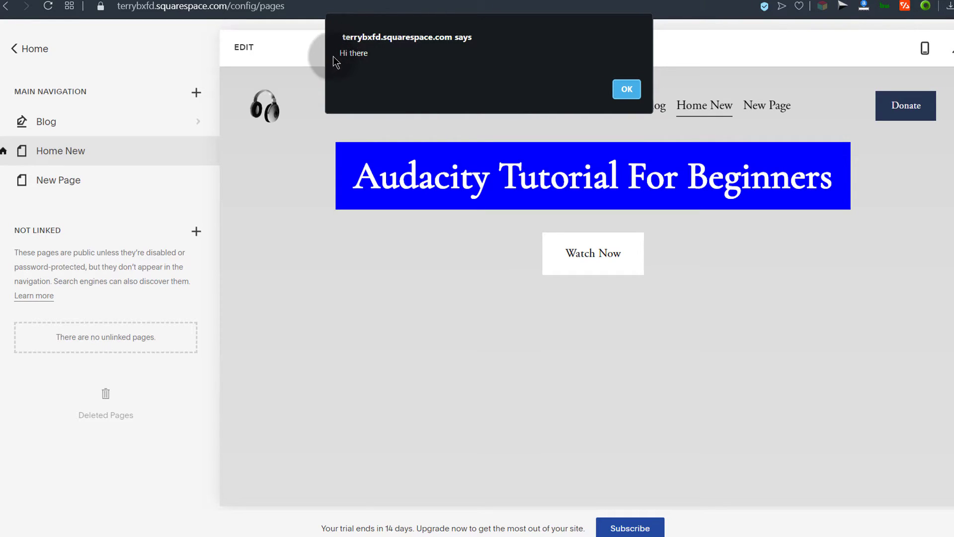
pyautogui.click(626, 91)
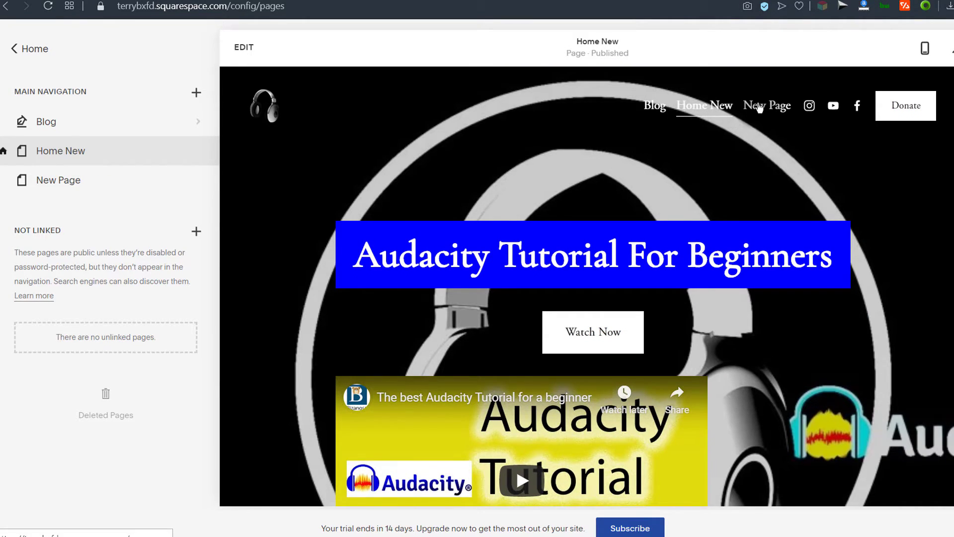
# Switch to the browser window with the live site, close its developer tools and reload the home page
pyautogui.moveTo(158, 533)
pyautogui.moveTo(121, 526)
pyautogui.click(63, 473)
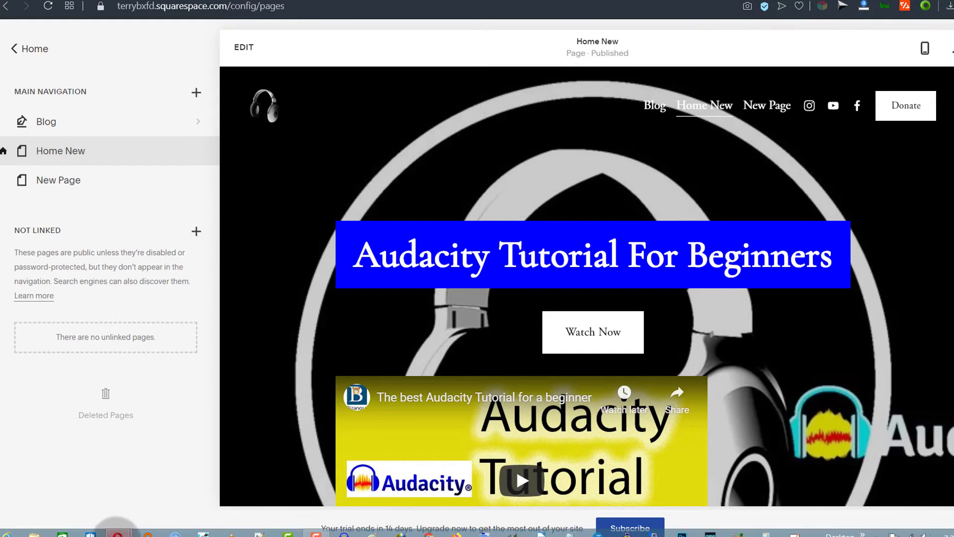
pyautogui.click(202, 478)
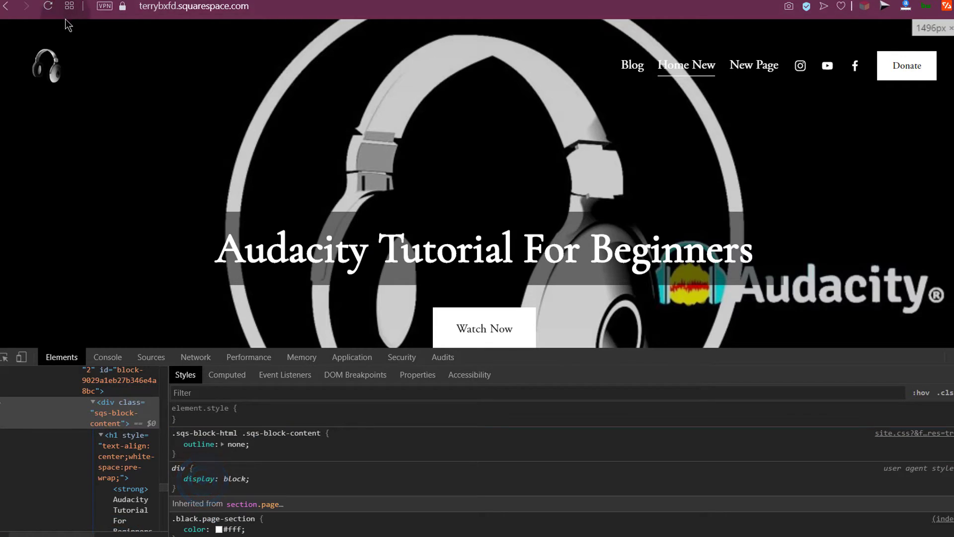
pyautogui.click(948, 393)
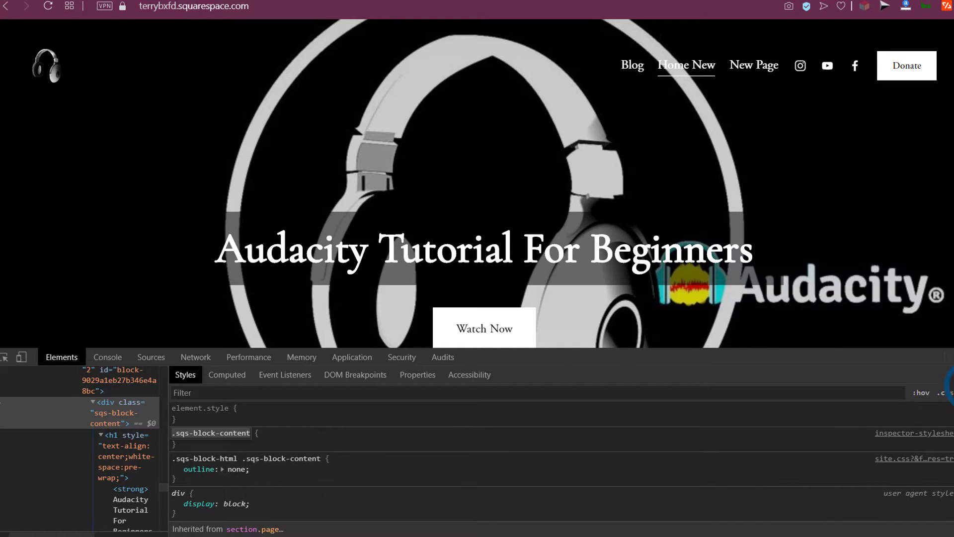
pyautogui.press('F12')
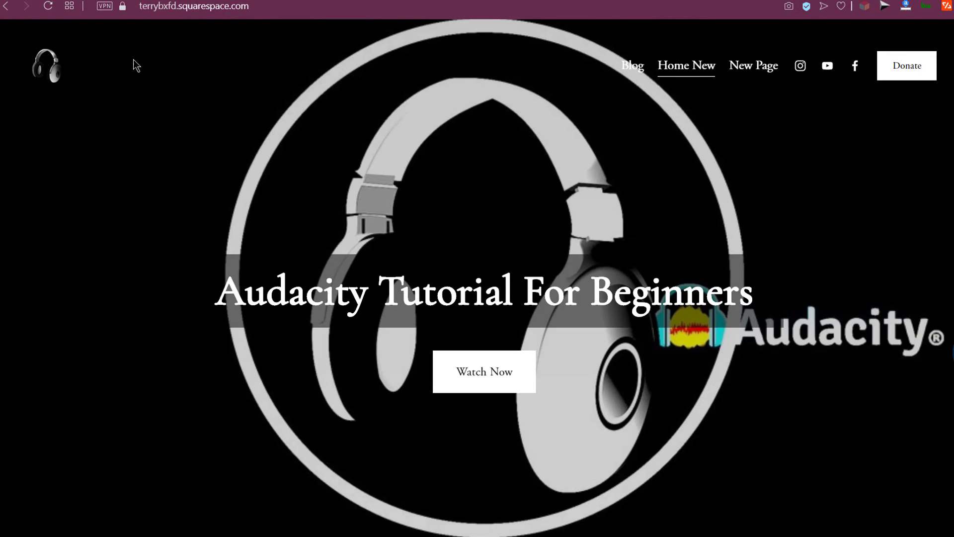
pyautogui.click(48, 7)
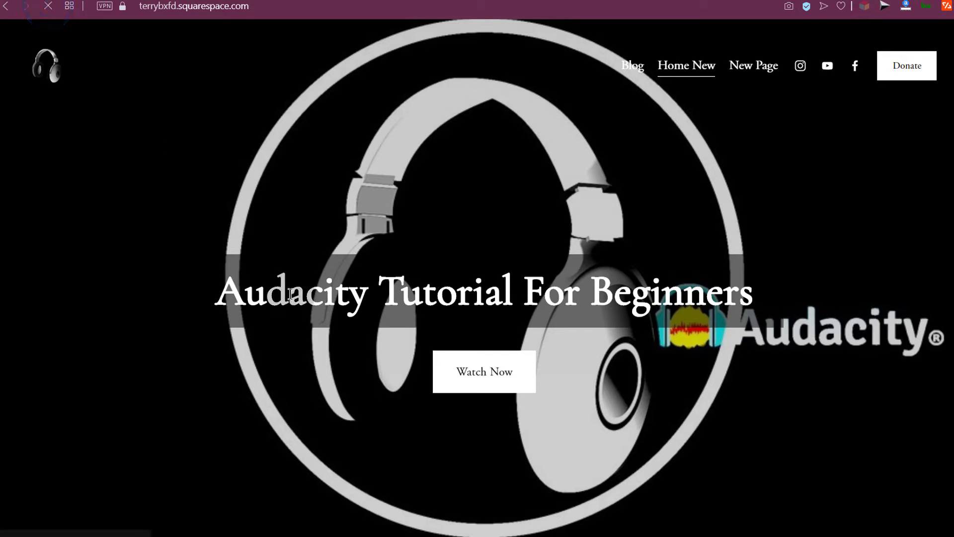